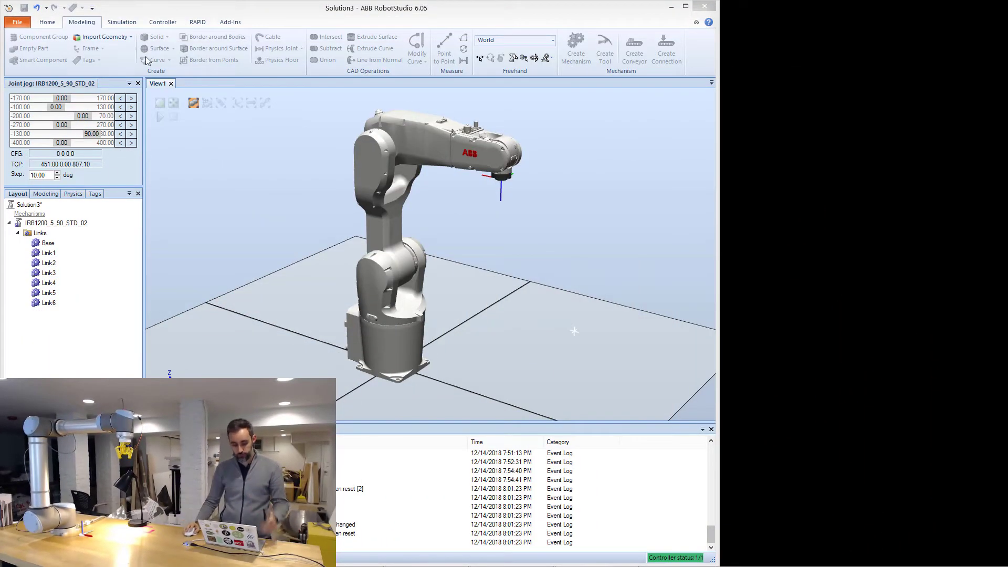
Open the IRB1200 virtual FlexPendant, maximize RobotStudio and show the RAPID tab.
left_click(163, 22)
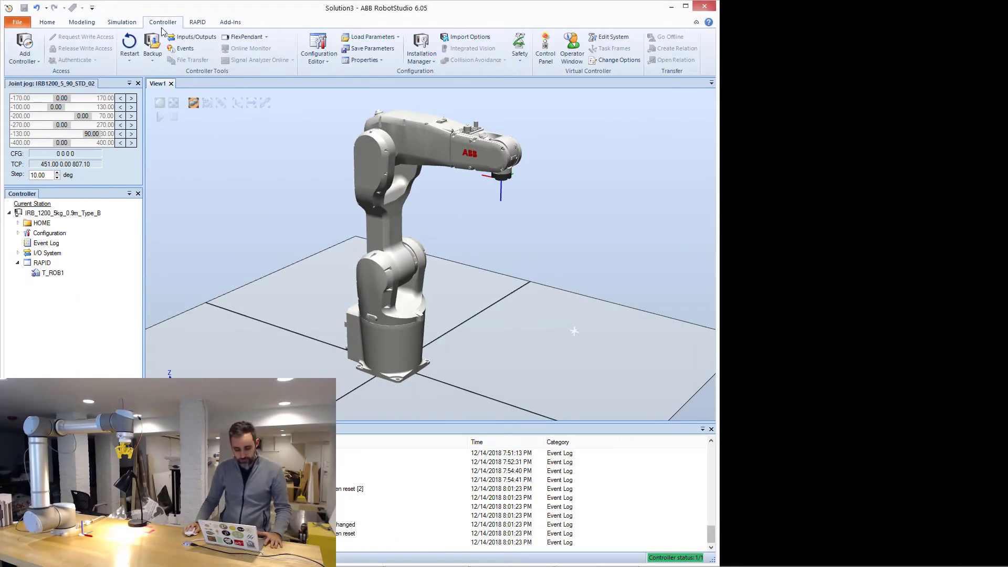
left_click(243, 37)
left_click(687, 7)
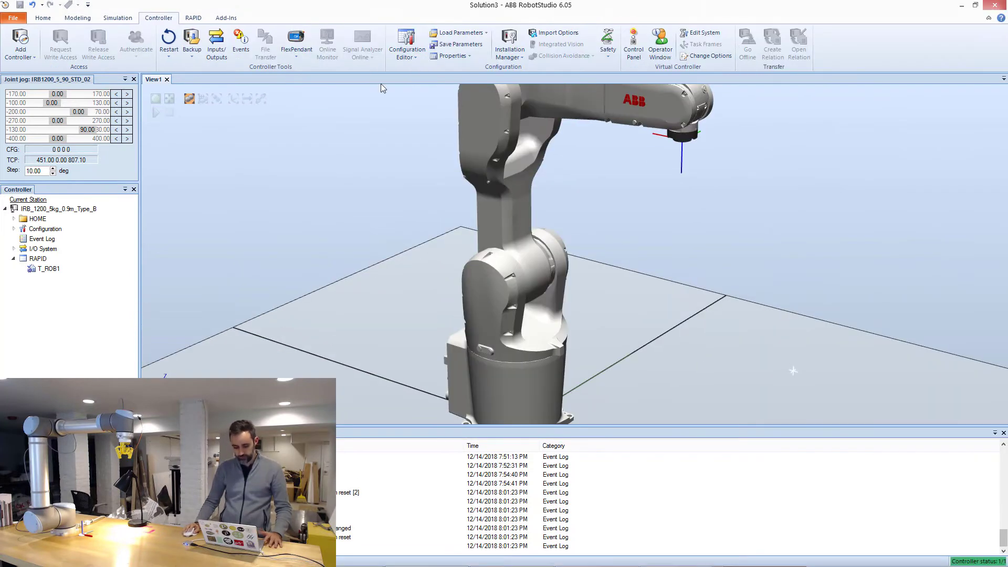
scroll(403, 254, "up", 4)
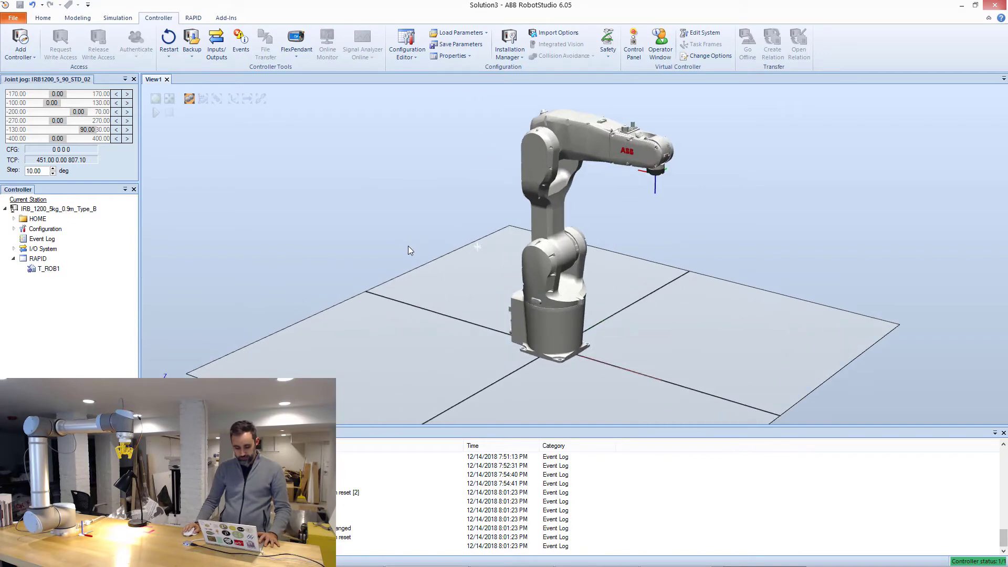
left_click(192, 18)
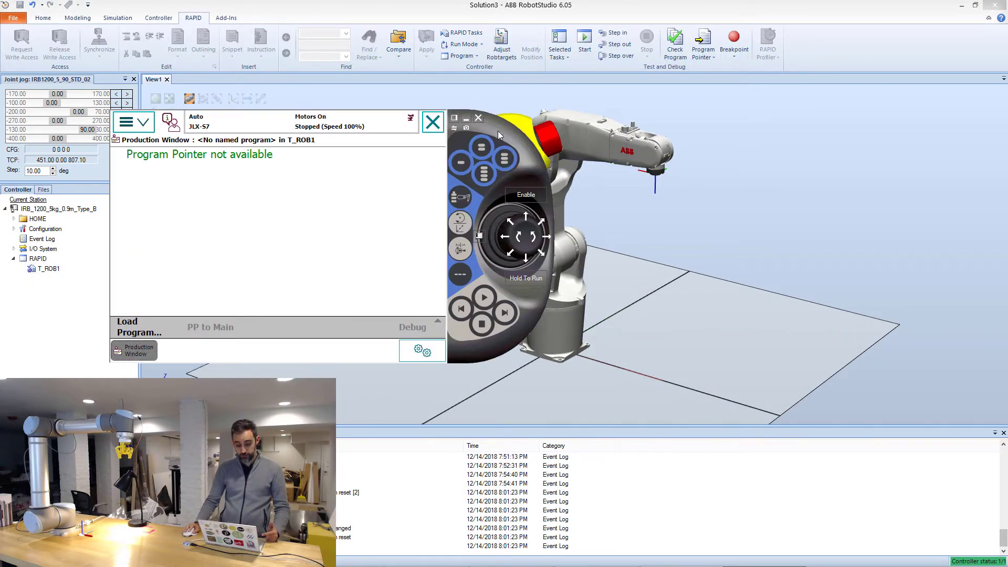
Move the FlexPendant to the right and bring up the machina_modules window's taskbar options.
left_click_drag(503, 136, 805, 95)
mouse_move(441, 557)
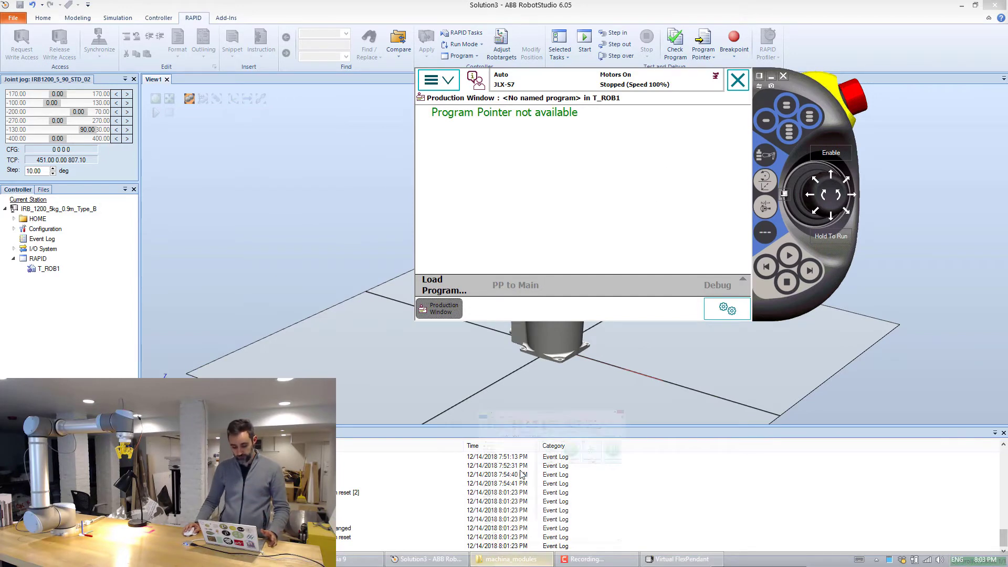
left_click(516, 560)
left_click(887, 88)
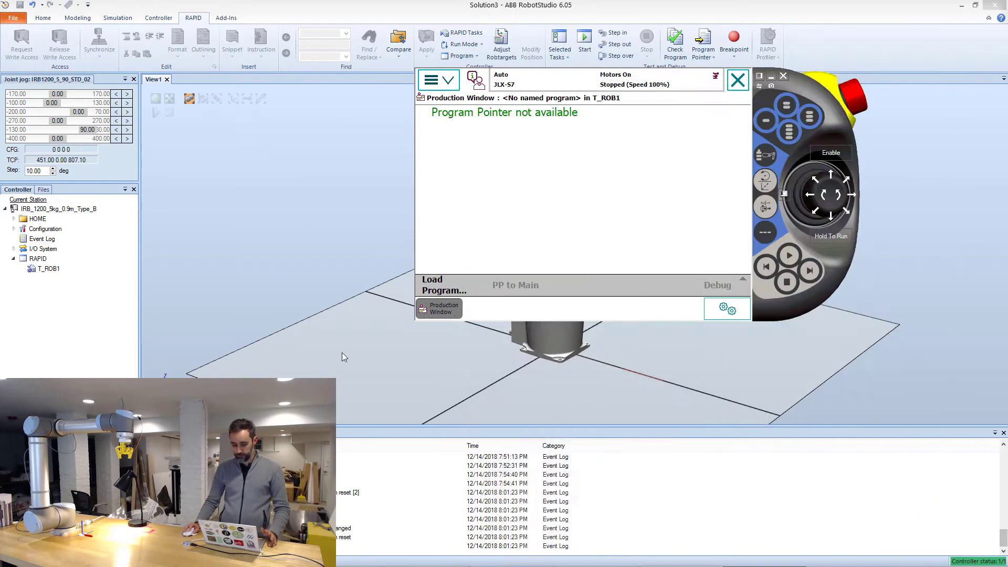
left_click(203, 374)
mouse_move(438, 560)
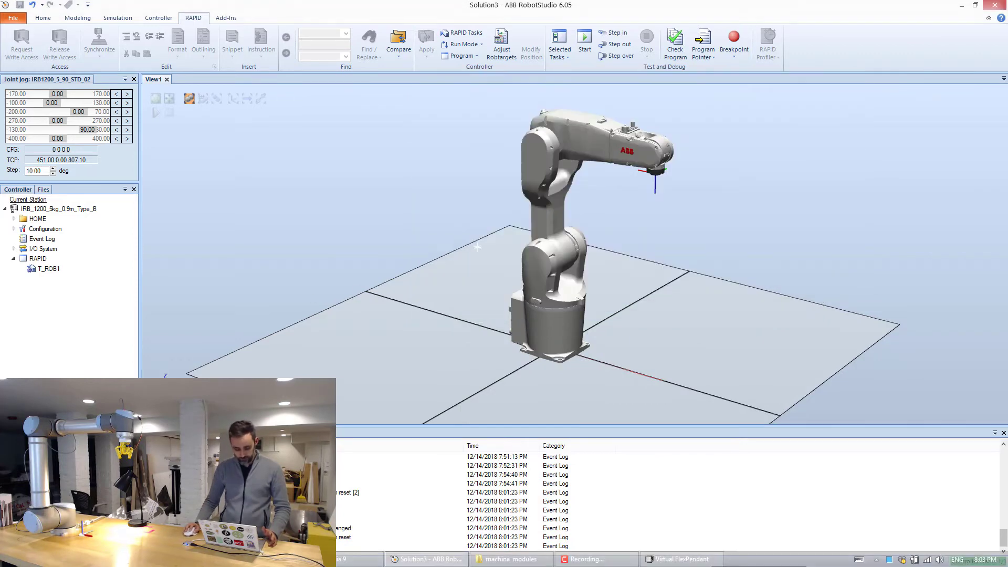
right_click(524, 558)
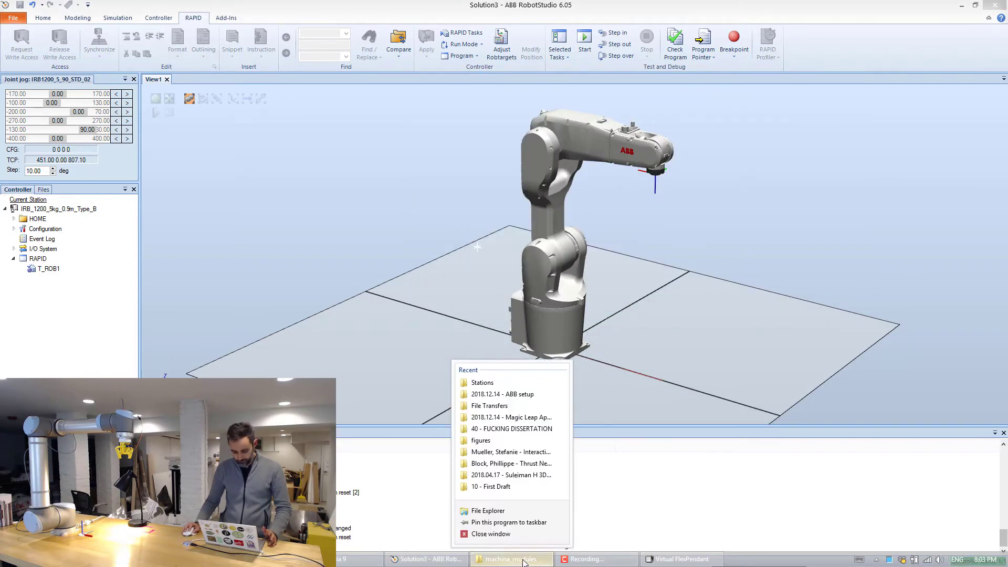
Close the machina_modules window and float Machina Bridge as a large window beside RobotStudio.
left_click(475, 541)
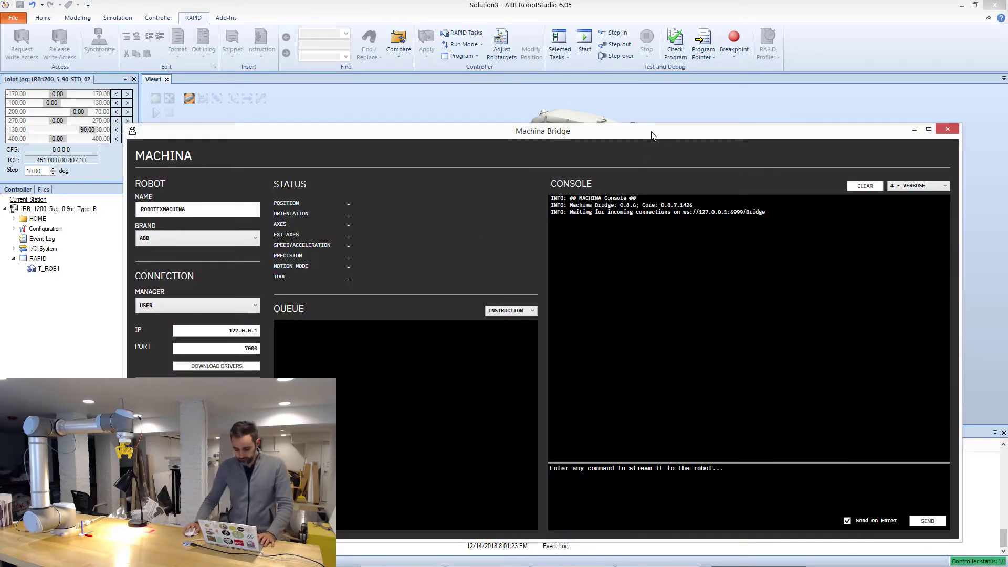
left_click_drag(652, 135, 694, 102)
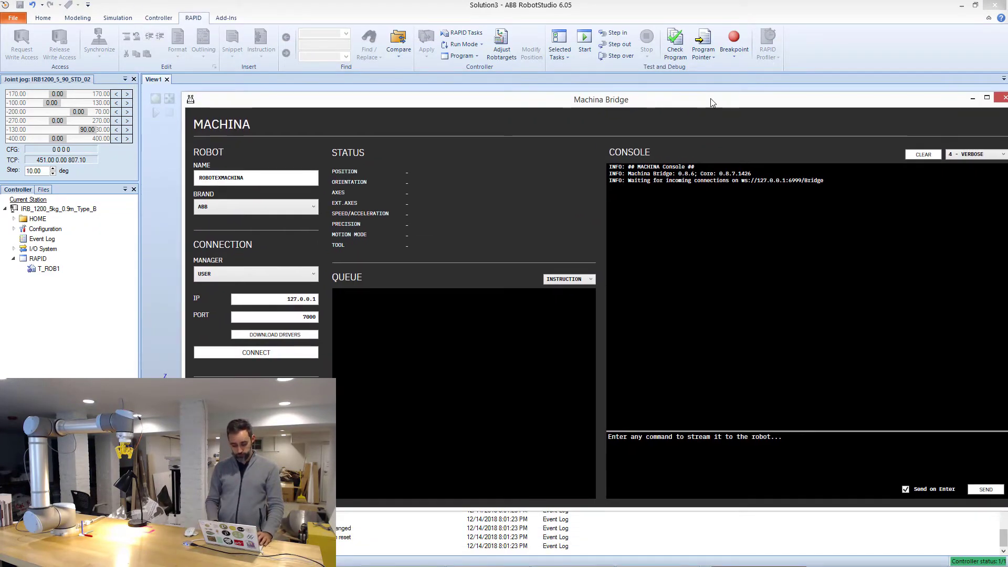
key("super+Right")
left_click(412, 236)
key("super+Left")
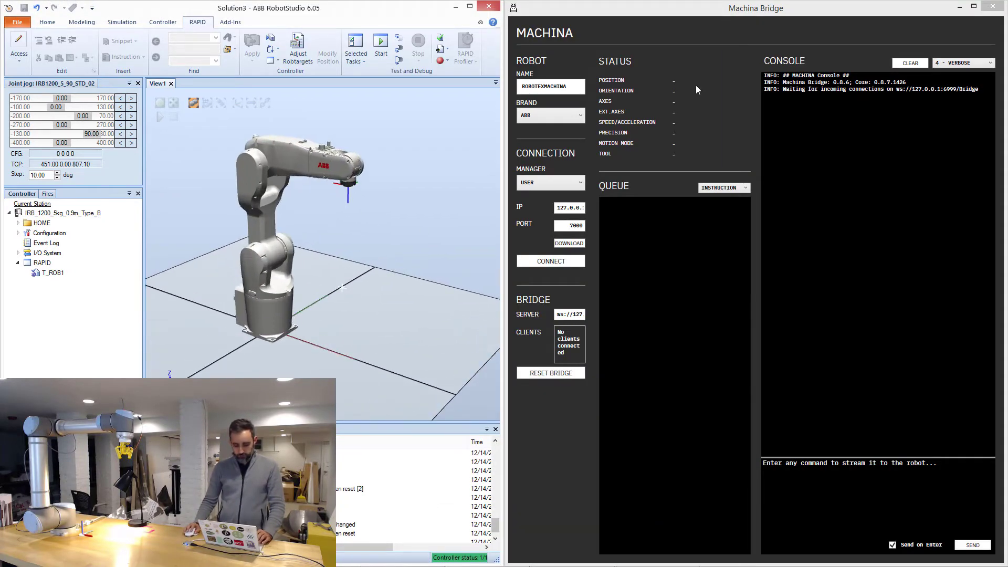
left_click_drag(716, 10, 651, 2)
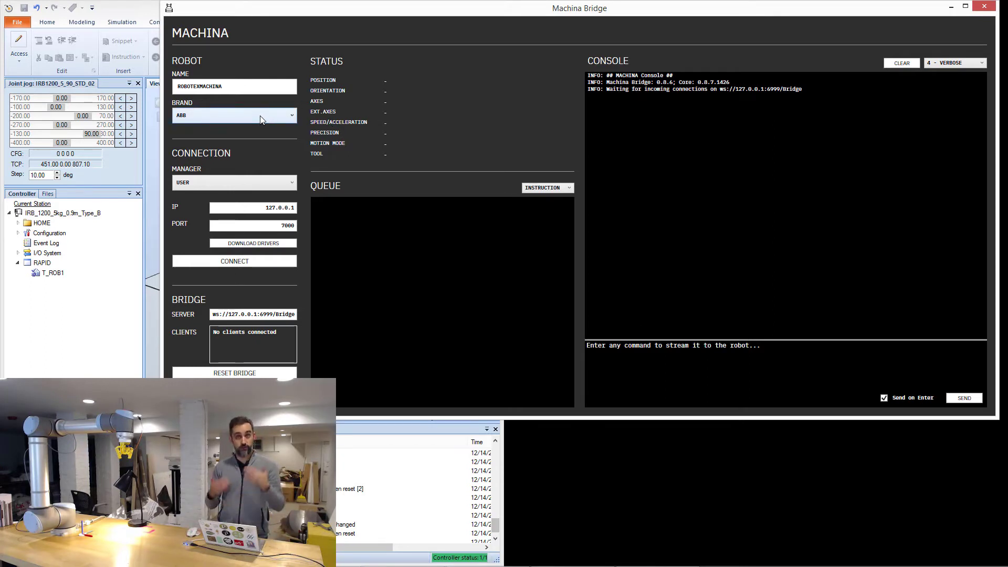
Keep USER as the connection manager and select the IP address 127.0.0.1.
left_click(212, 182)
left_click(208, 186)
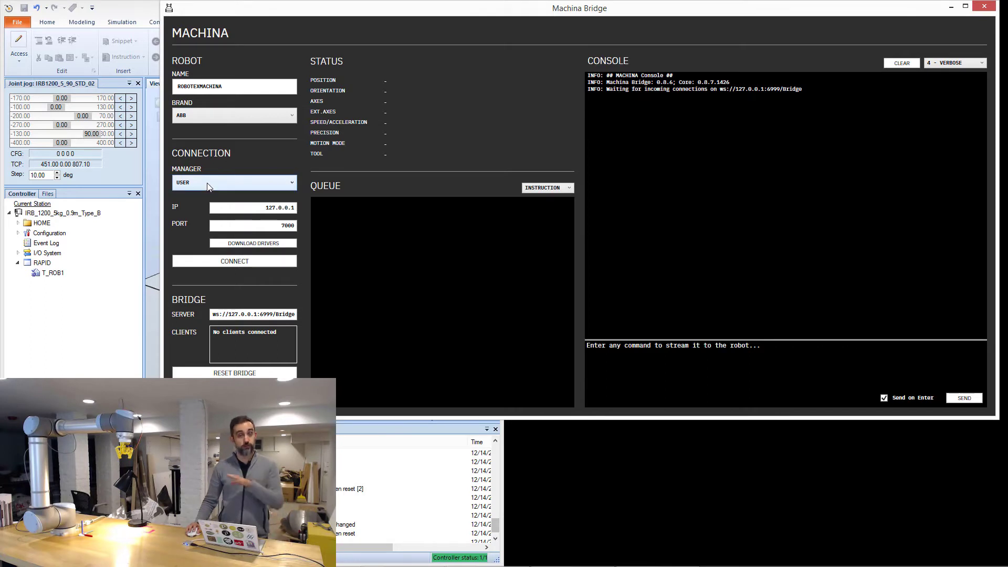
left_click_drag(259, 212, 335, 208)
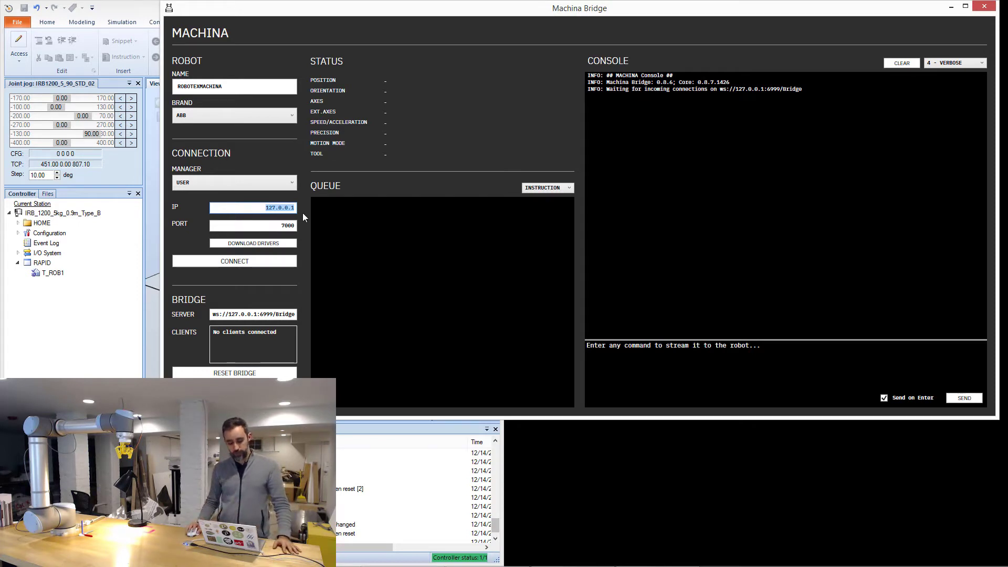
Download and save the ABB driver files from Machina Bridge.
left_click(282, 226)
left_click(277, 242)
key("Escape")
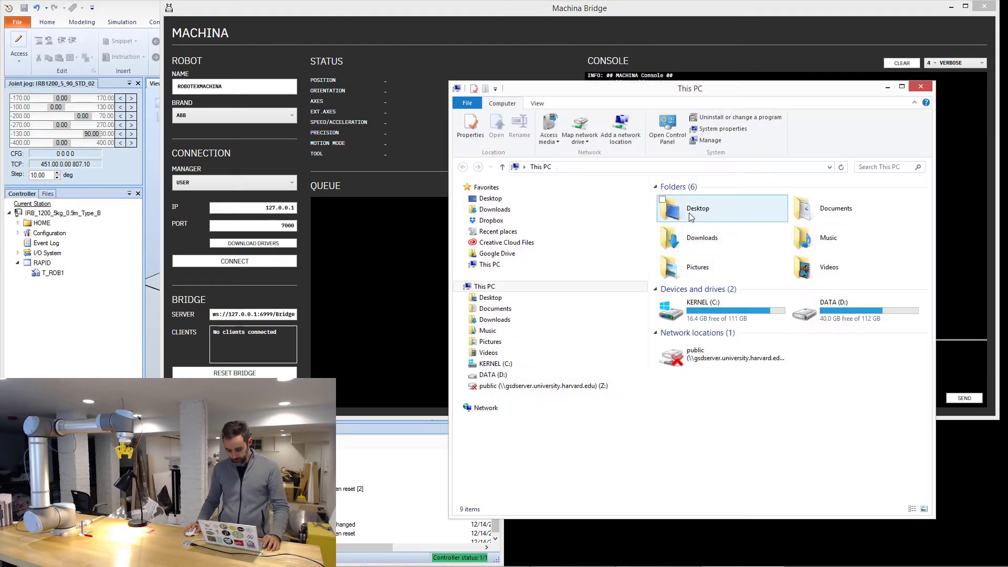
Open D:\machina_modules and inspect the machina_abb_driver and machina_abb_monitor .pgf files.
key("super+e")
double_click(798, 304)
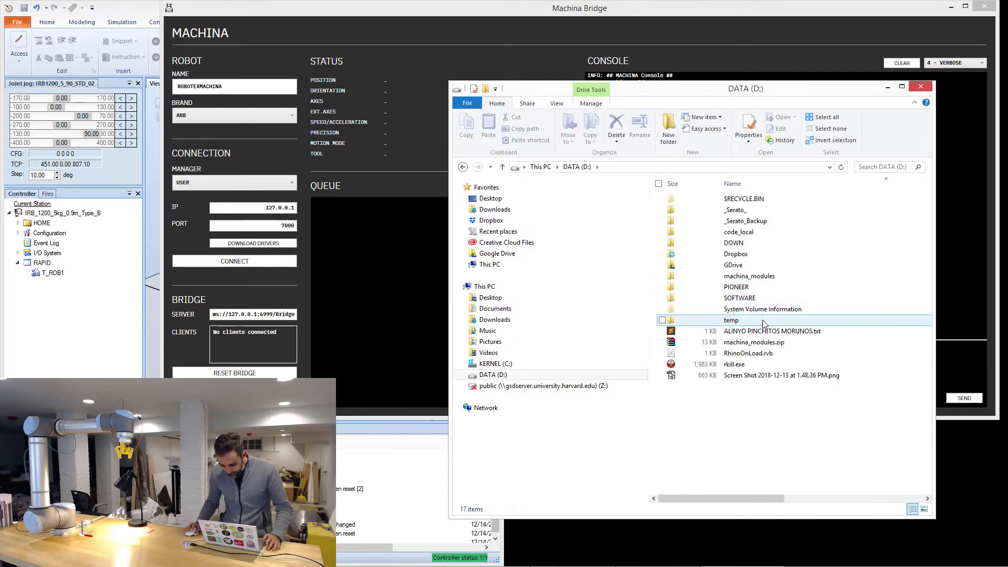
double_click(759, 276)
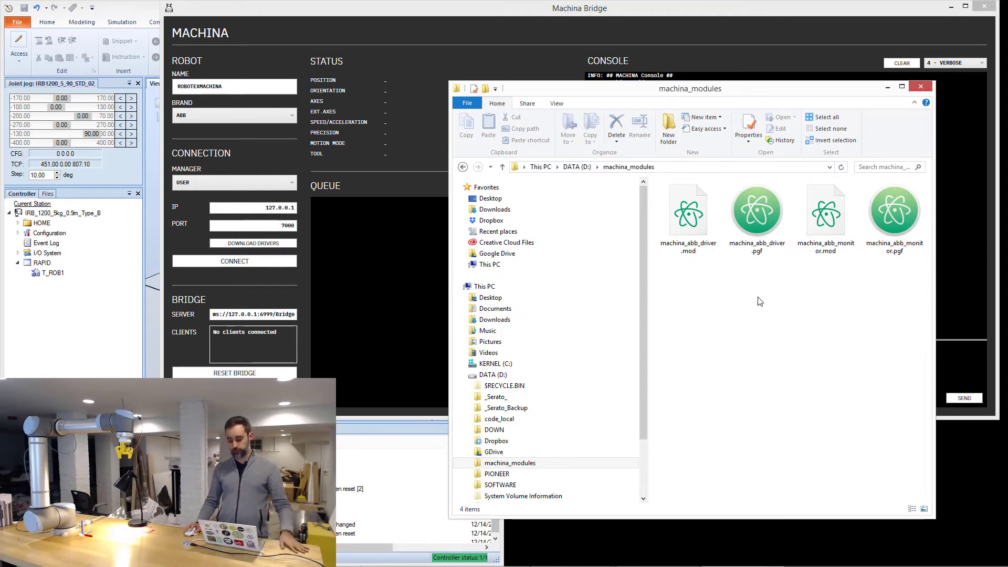
left_click(758, 232)
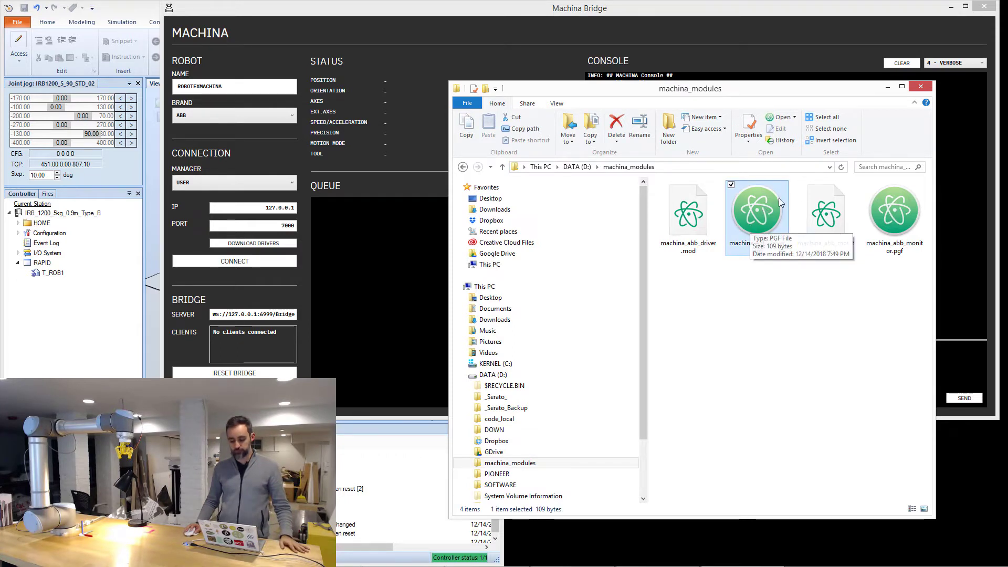
left_click(887, 208)
left_click(843, 317)
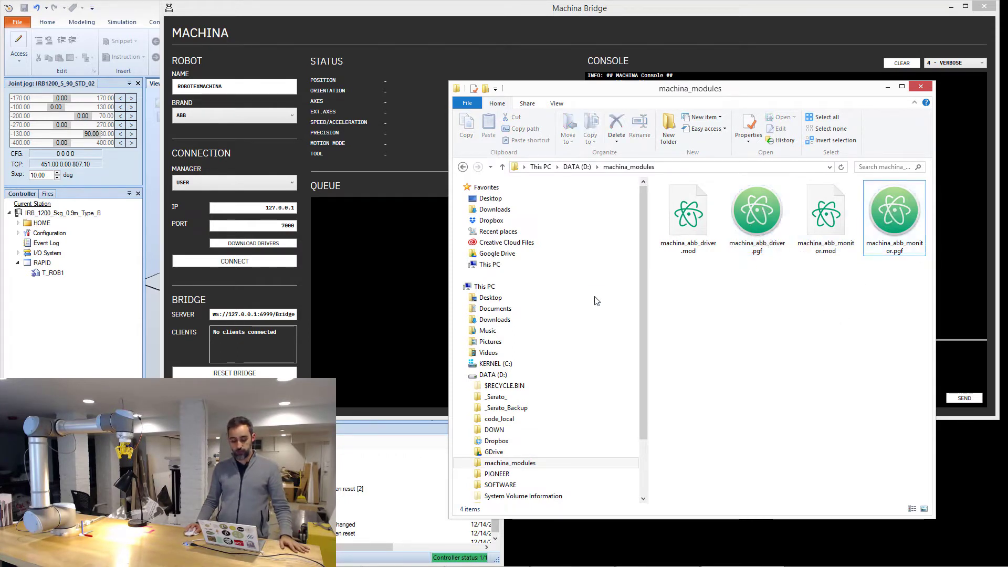
Load machina_abb_driver.pgf into T_ROB1 via the FlexPendant's Load Program.
key("alt+Tab")
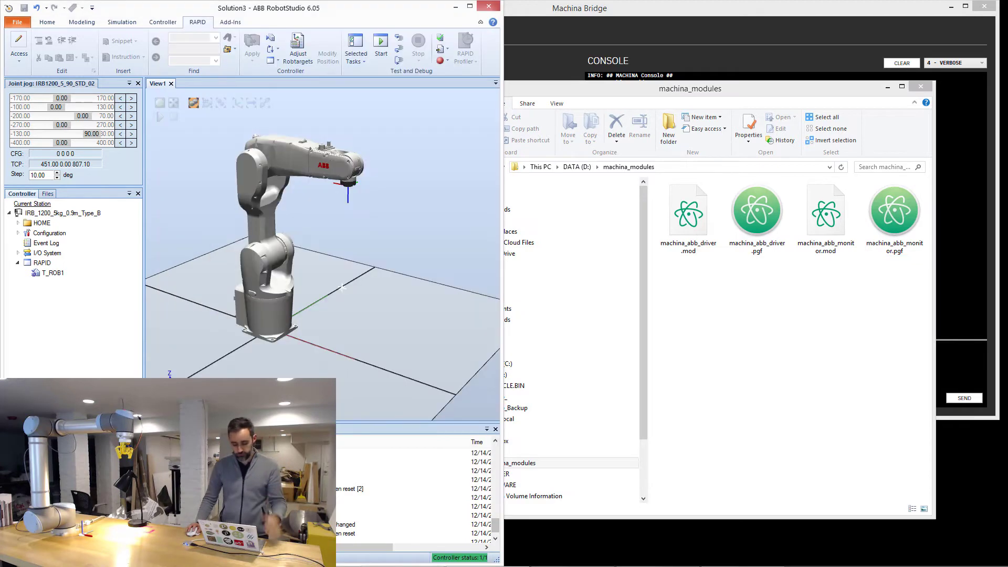
left_click(657, 564)
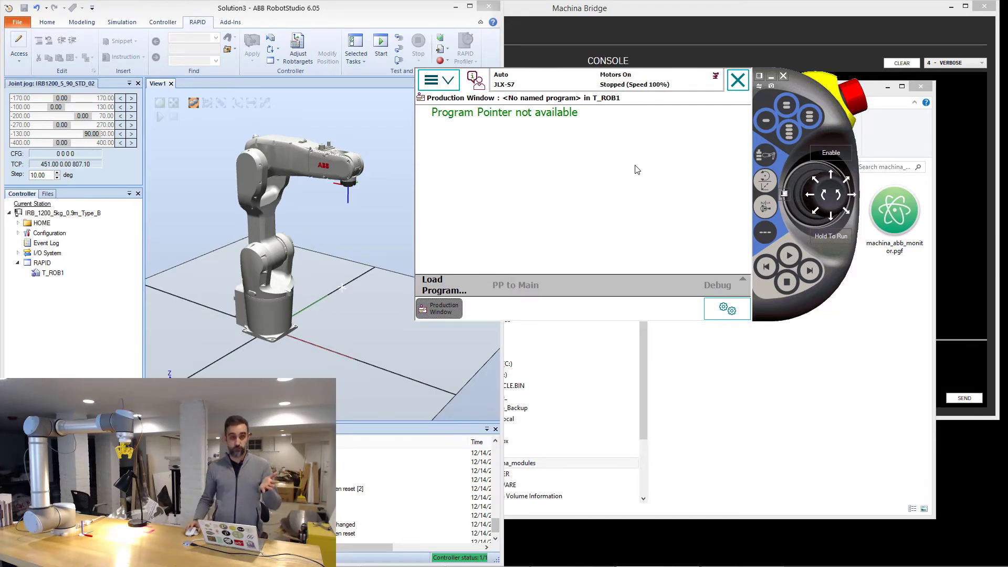
left_click(445, 278)
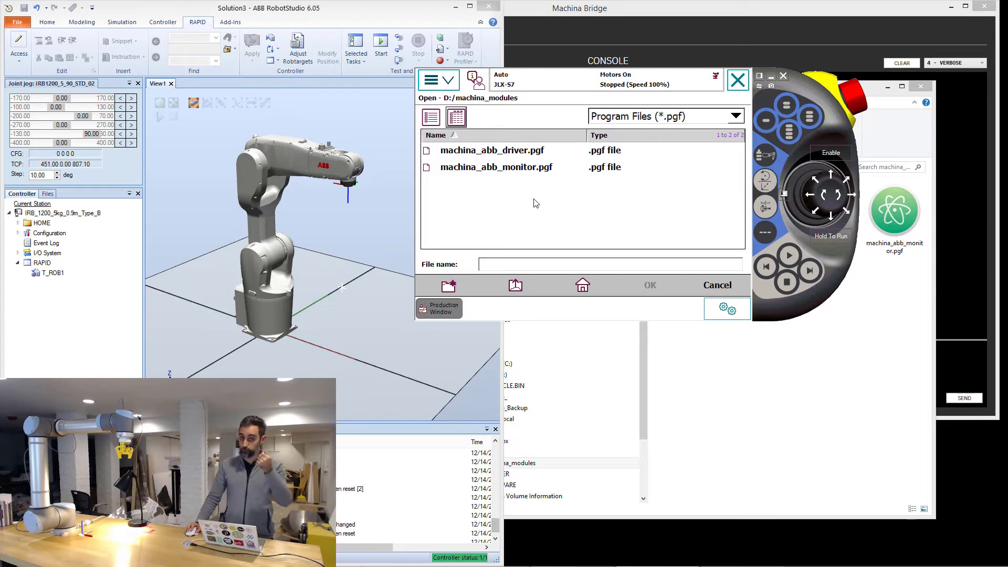
double_click(520, 152)
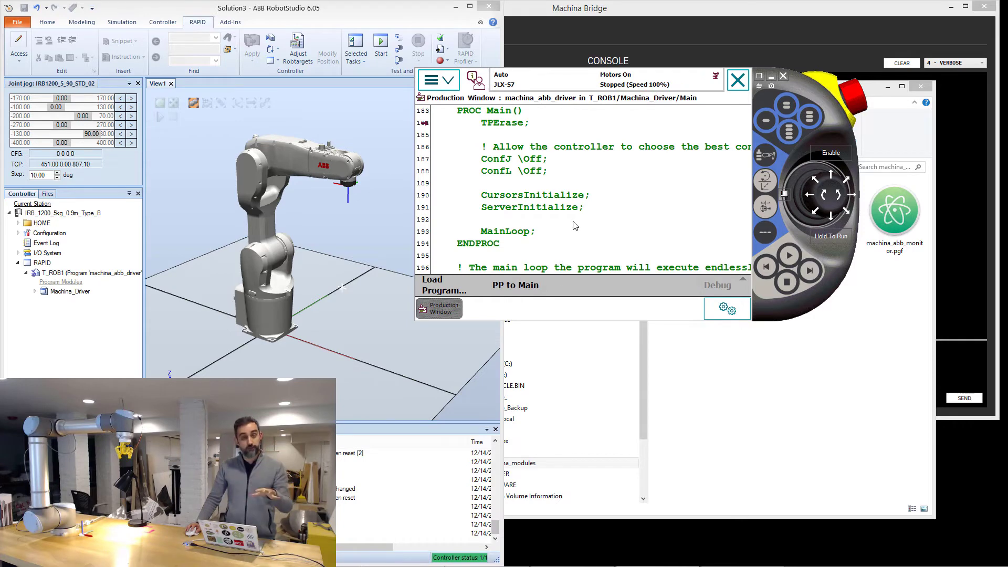
left_click(74, 272)
left_click(592, 213)
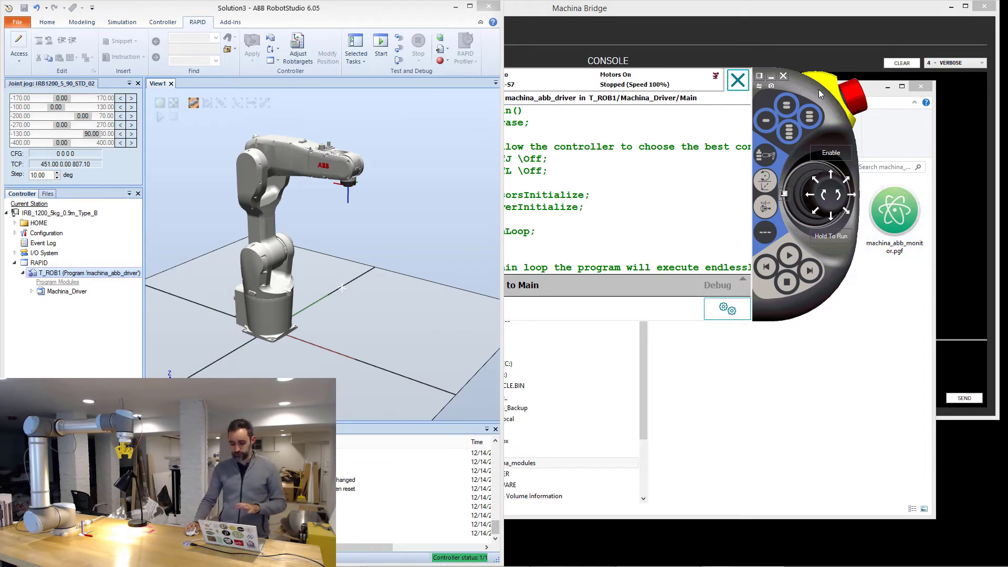
Check System Info's Control module options for 616-1 PC Interface and 623-1 Multitasking, then reopen the ABB menu.
left_click_drag(818, 89, 885, 207)
left_click(888, 87)
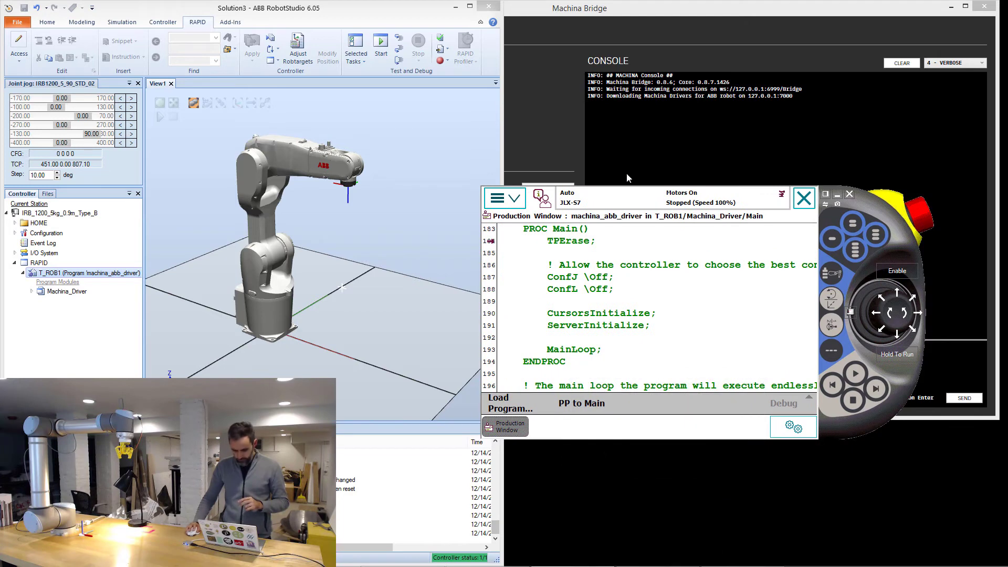
left_click(512, 200)
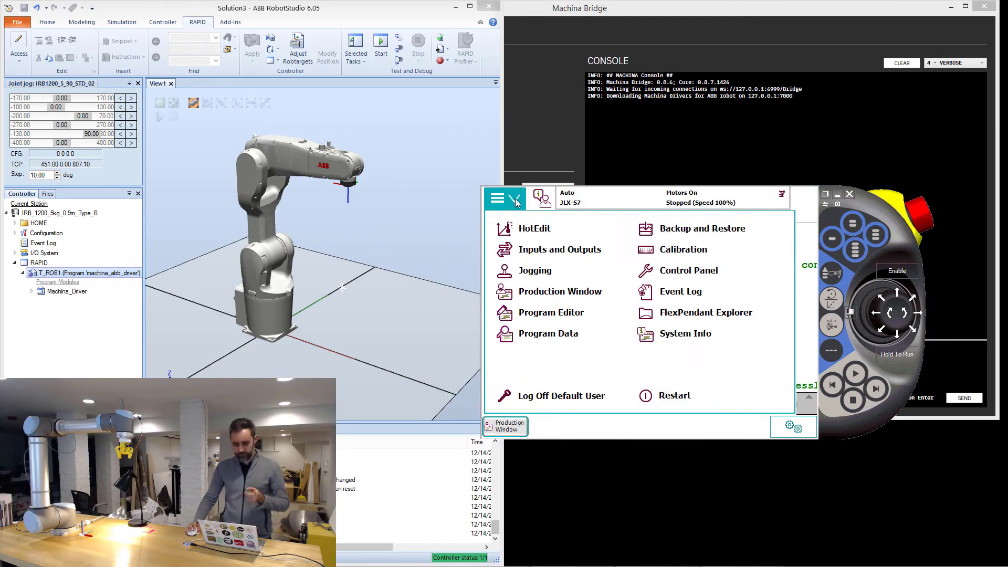
left_click(686, 334)
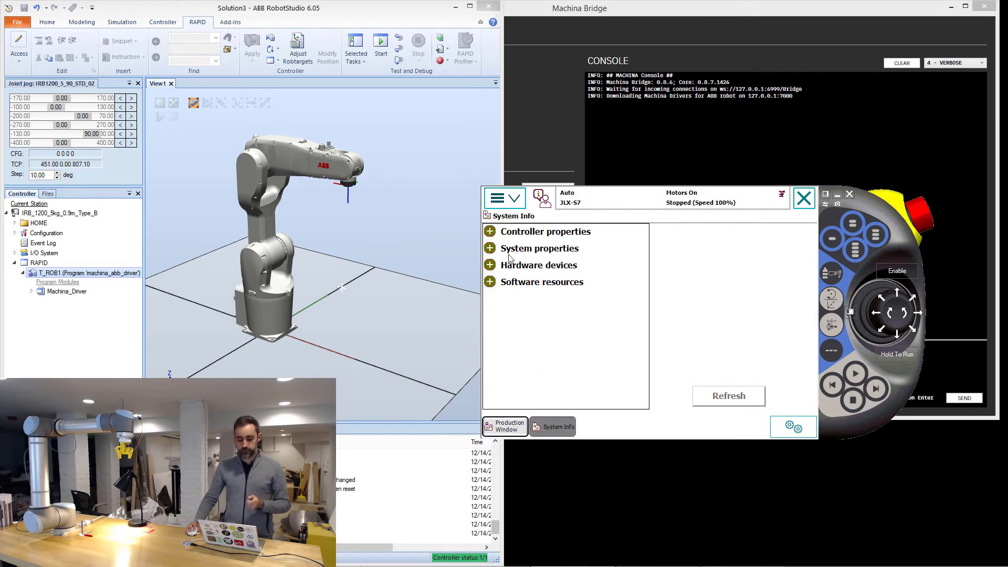
left_click(492, 250)
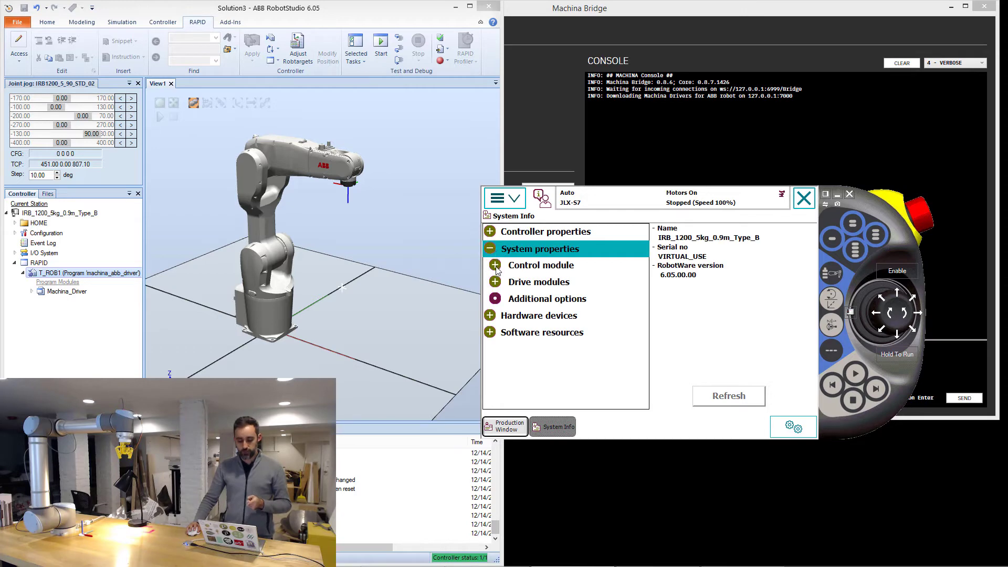
left_click(497, 267)
left_click(512, 287)
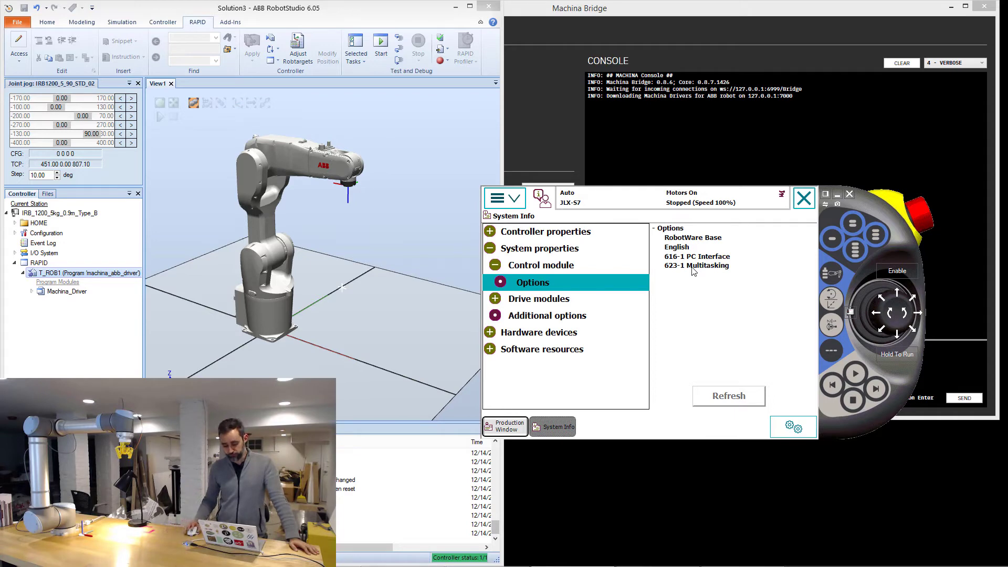
left_click(800, 202)
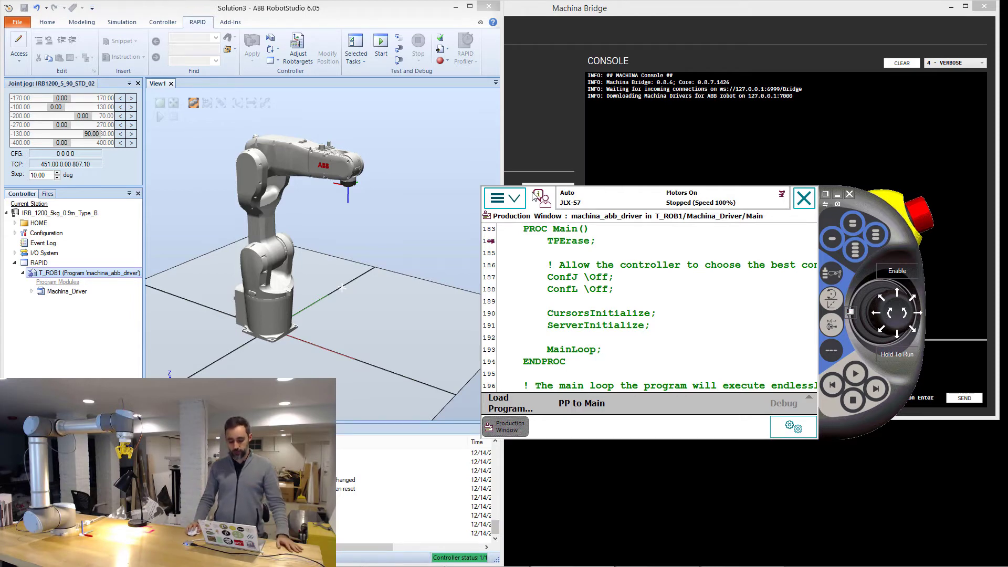
left_click(517, 203)
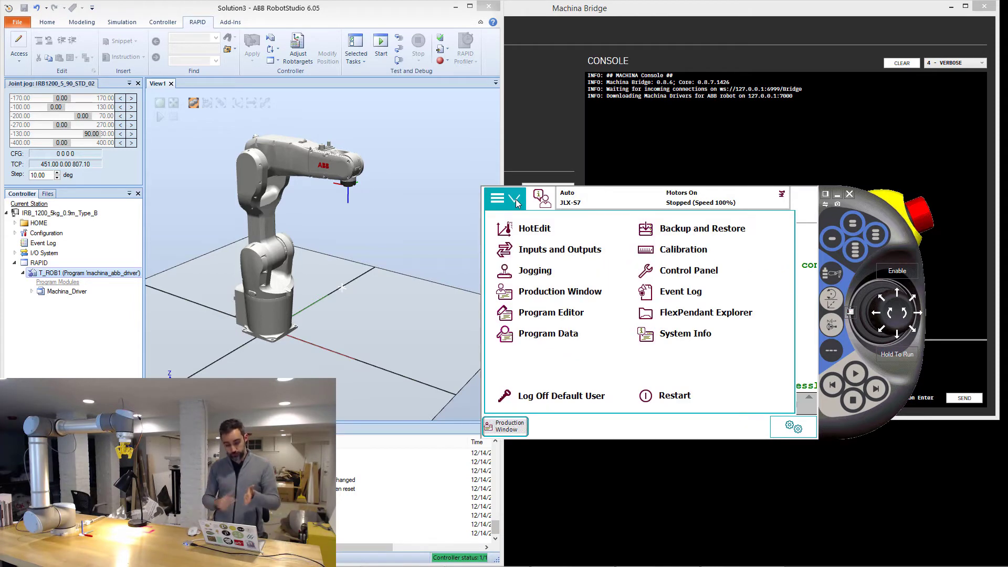
Try Control Panel > Configuration and dismiss the Automatic Mode warning.
left_click(687, 270)
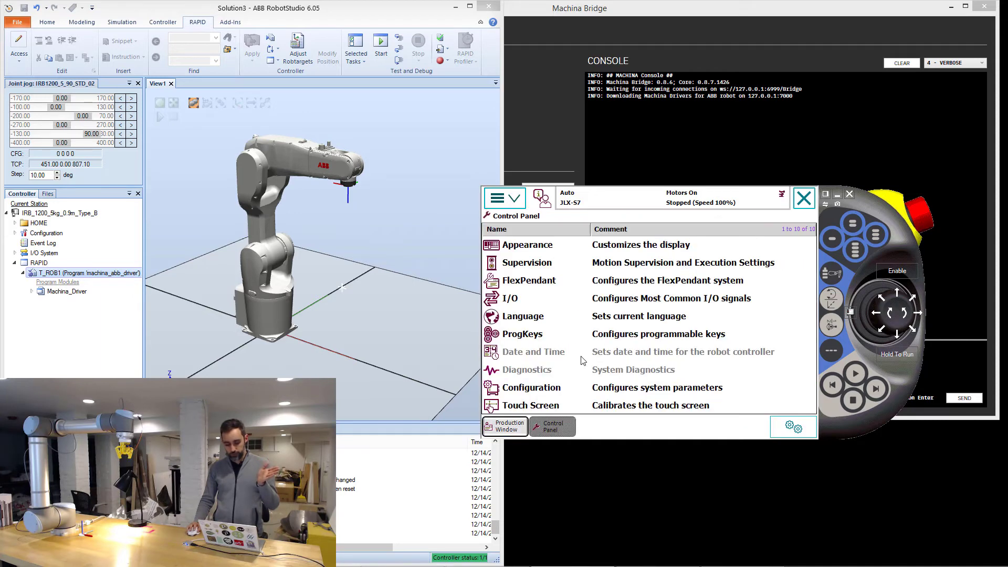
left_click(578, 388)
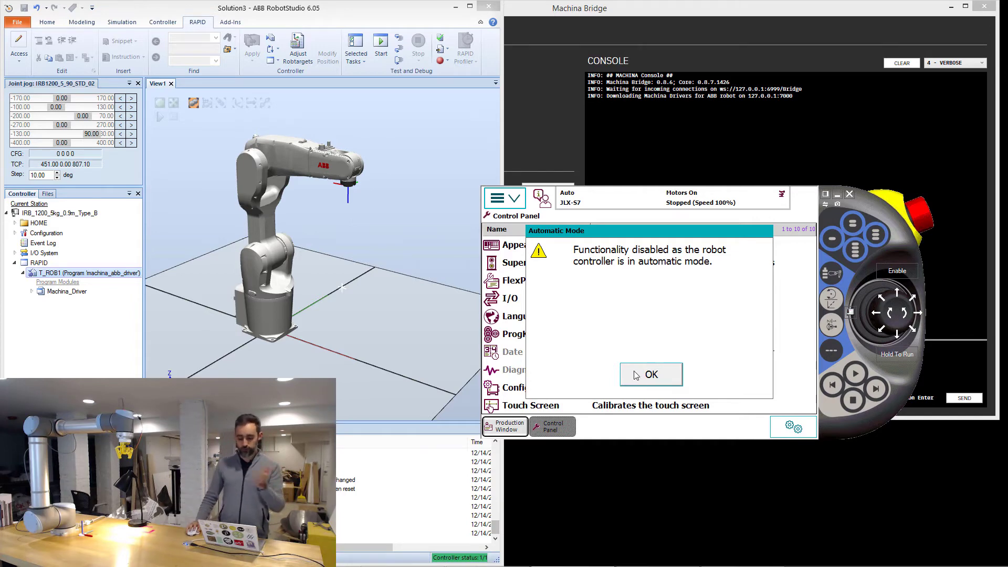
left_click(666, 377)
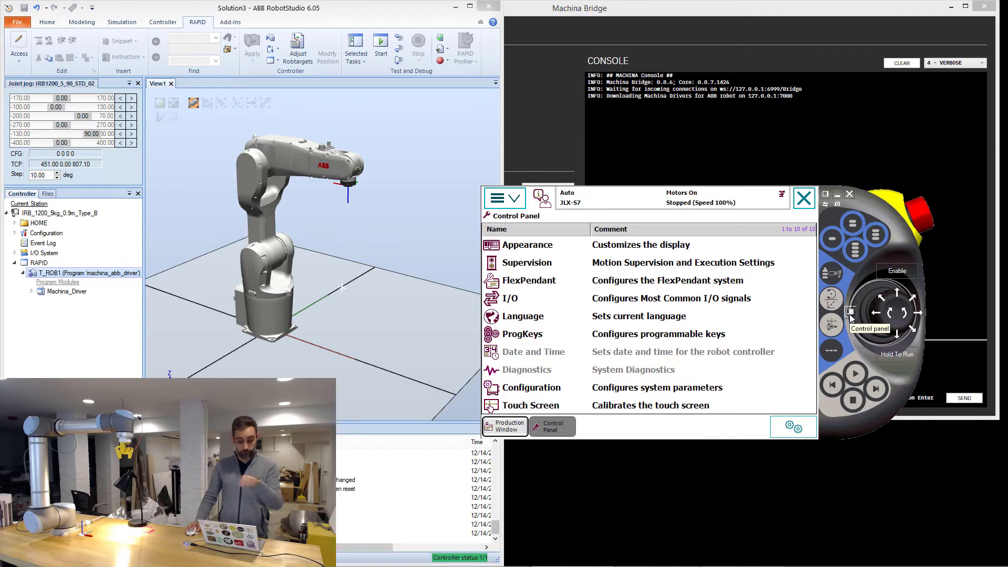
Switch the controller to Manual mode and open Configuration > Controller > Task.
left_click(850, 314)
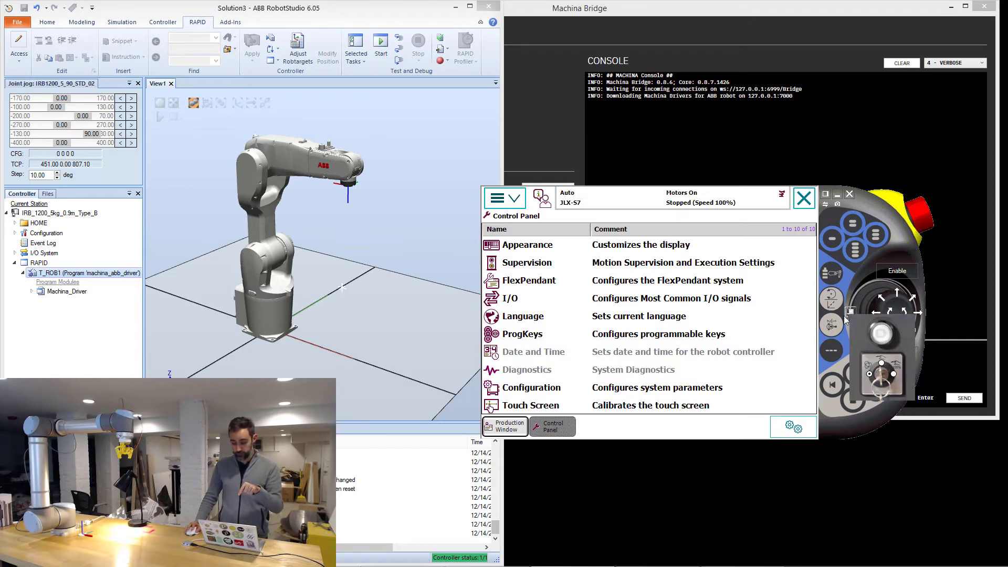
left_click(882, 366)
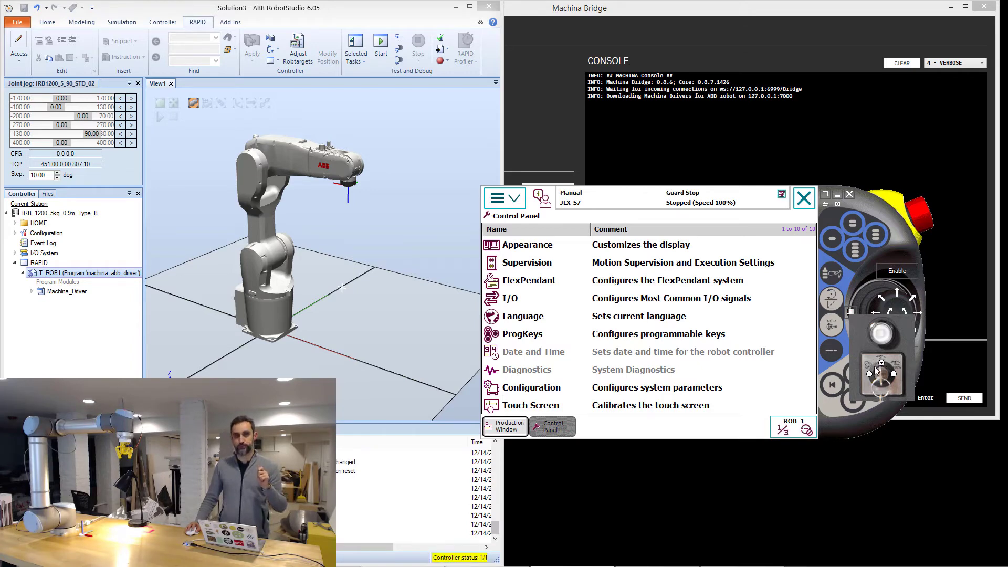
left_click(716, 389)
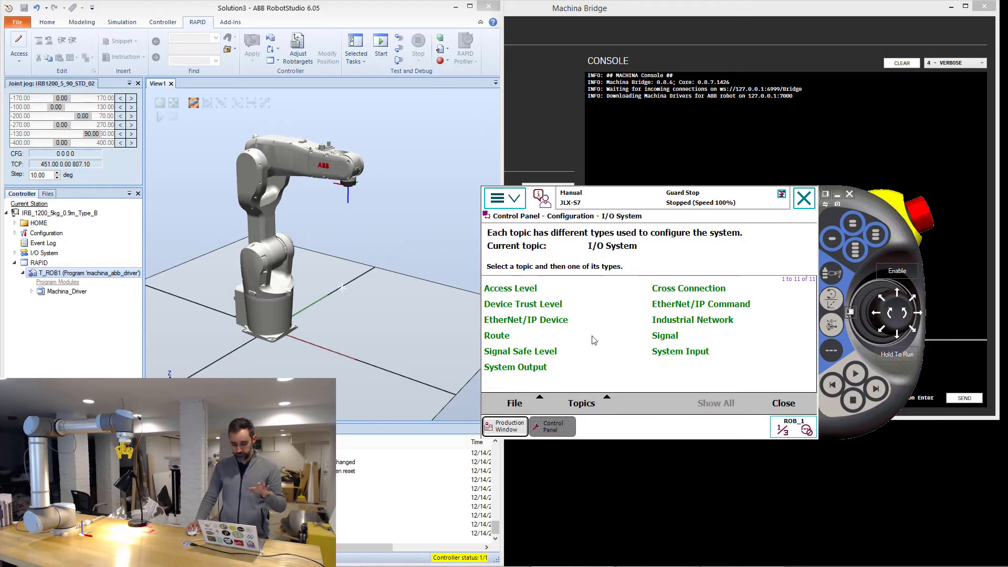
left_click(584, 404)
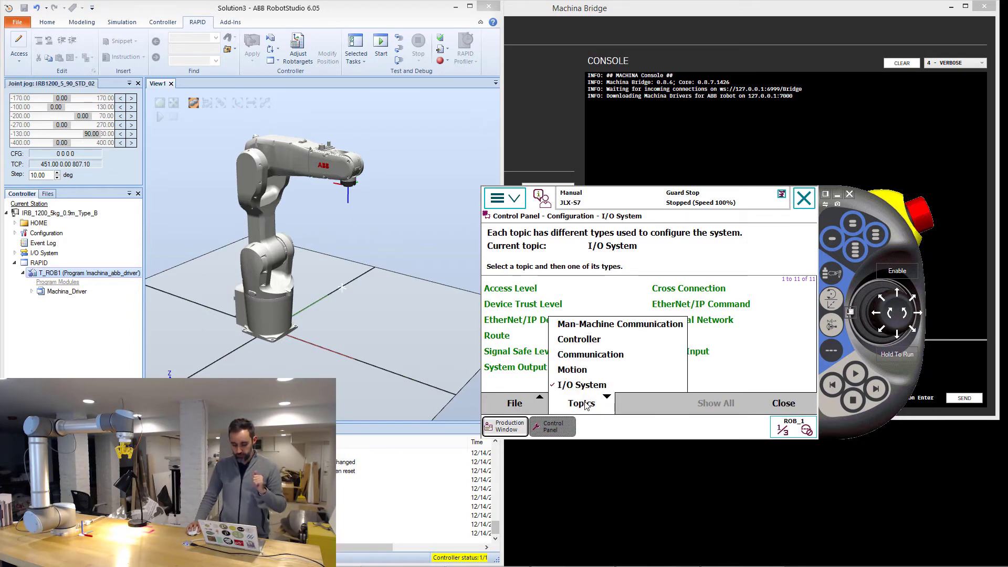
left_click(590, 341)
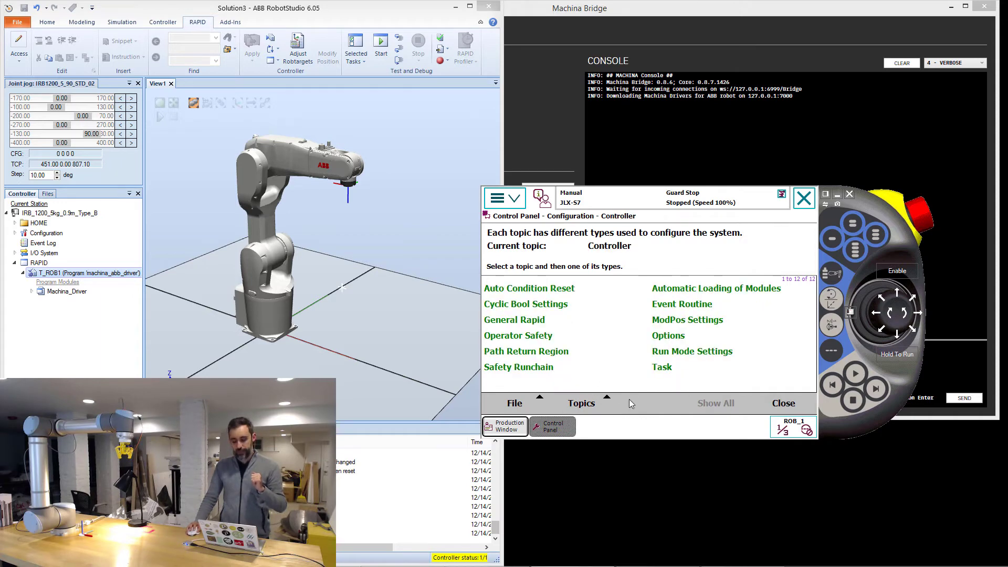
left_click(597, 402)
left_click(588, 342)
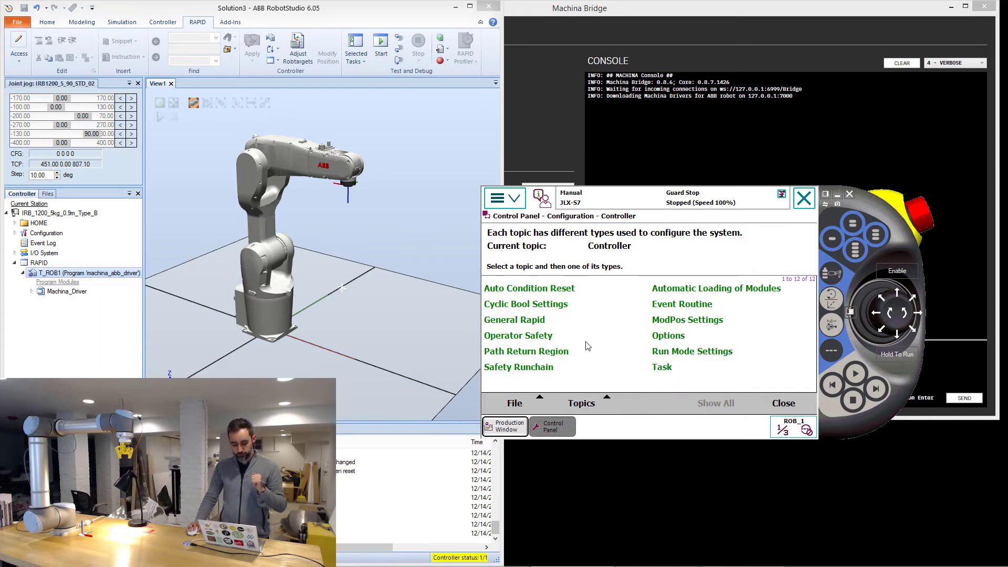
left_click(663, 368)
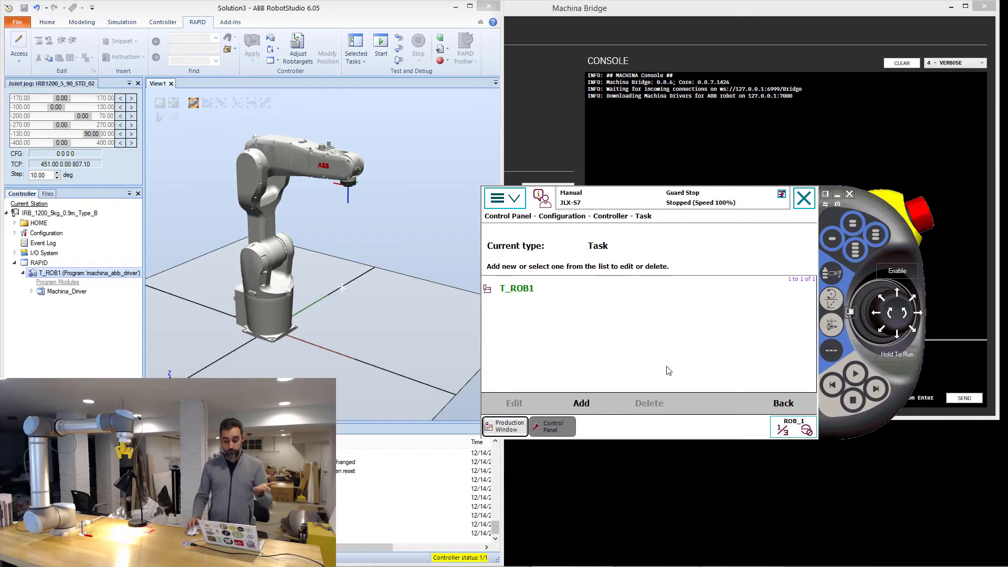
Add a new task named T_ROB1_MON.
left_click(582, 403)
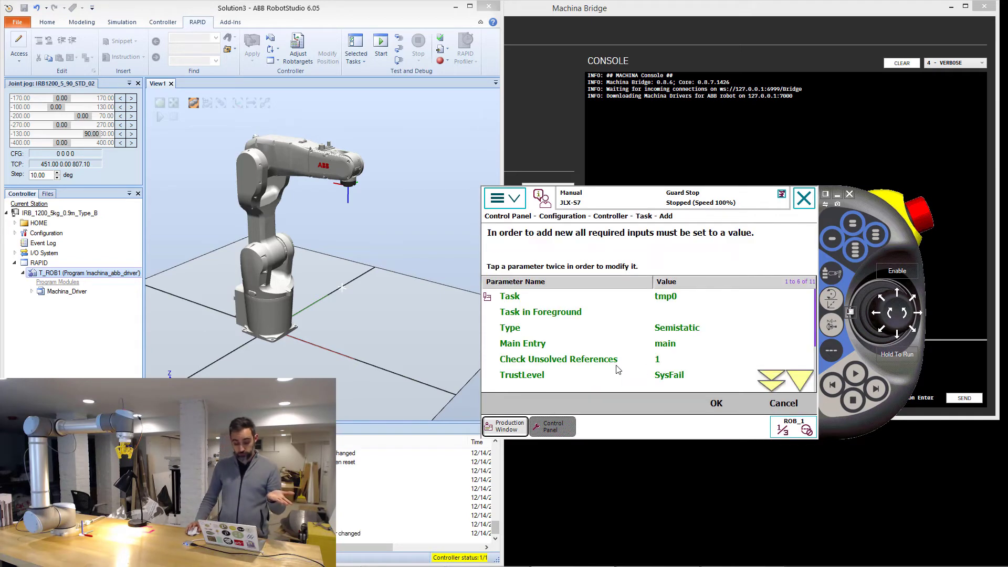
left_click(678, 298)
left_click(678, 297)
left_click(691, 291)
key("BackSpace")
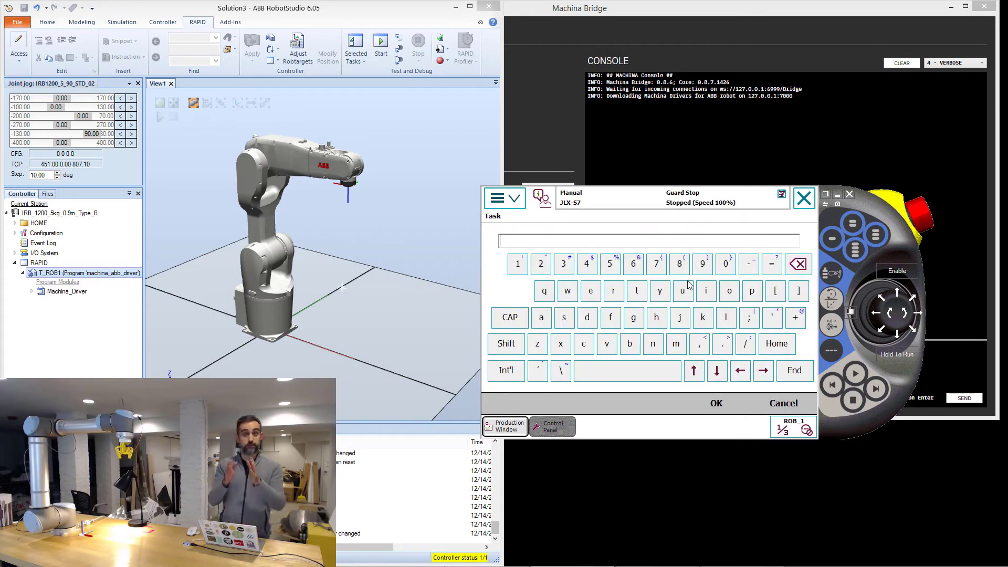
type("T_ROB1")
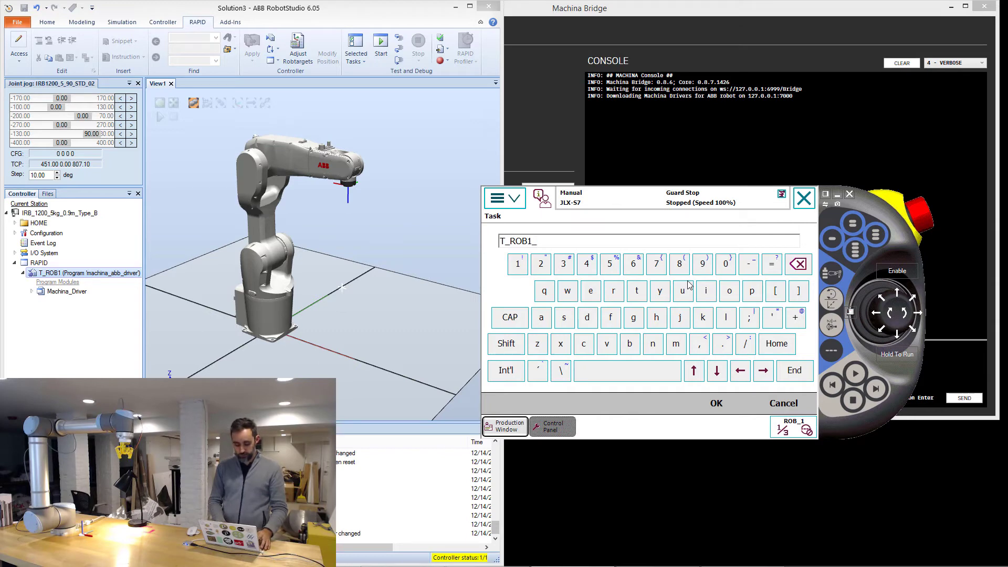
type("_MON")
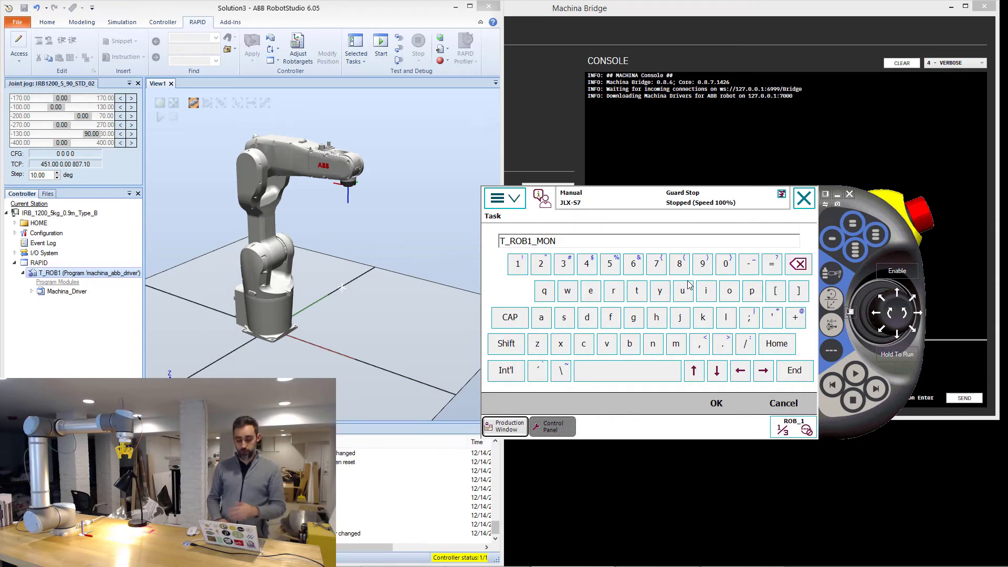
left_click(729, 404)
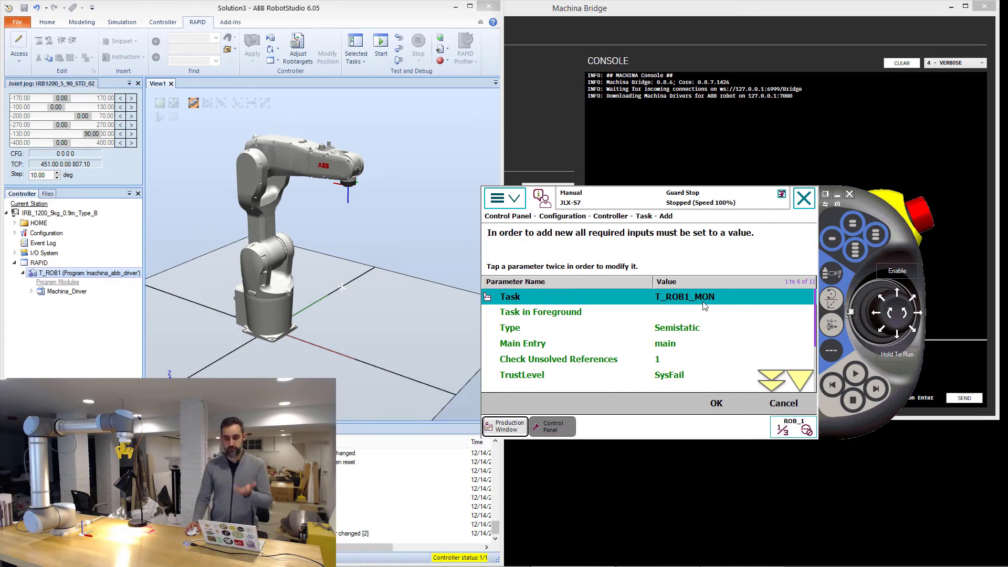
Set the new task's Task in Foreground to T_ROB1 and Type to Normal.
left_click(673, 314)
left_click(673, 314)
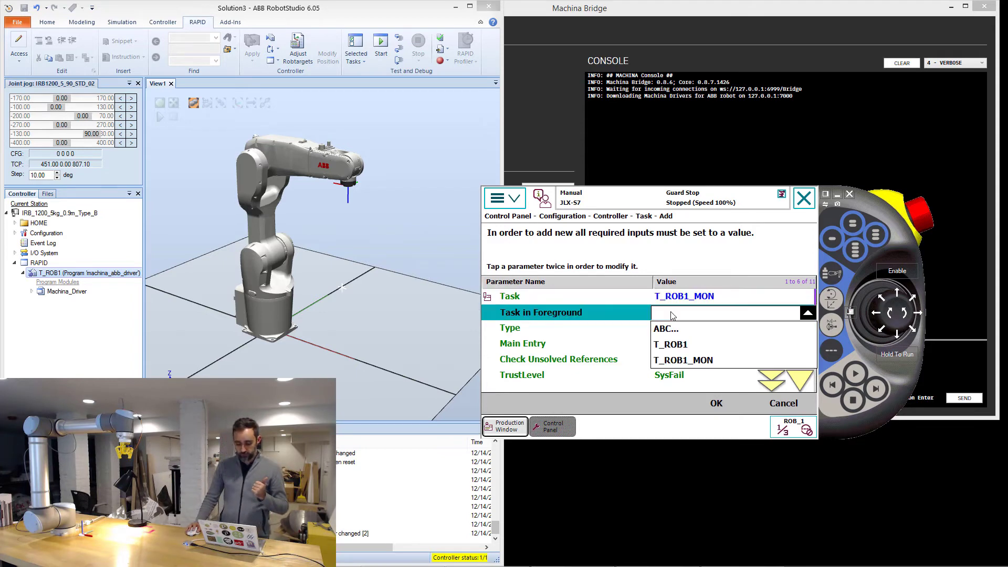
left_click(678, 344)
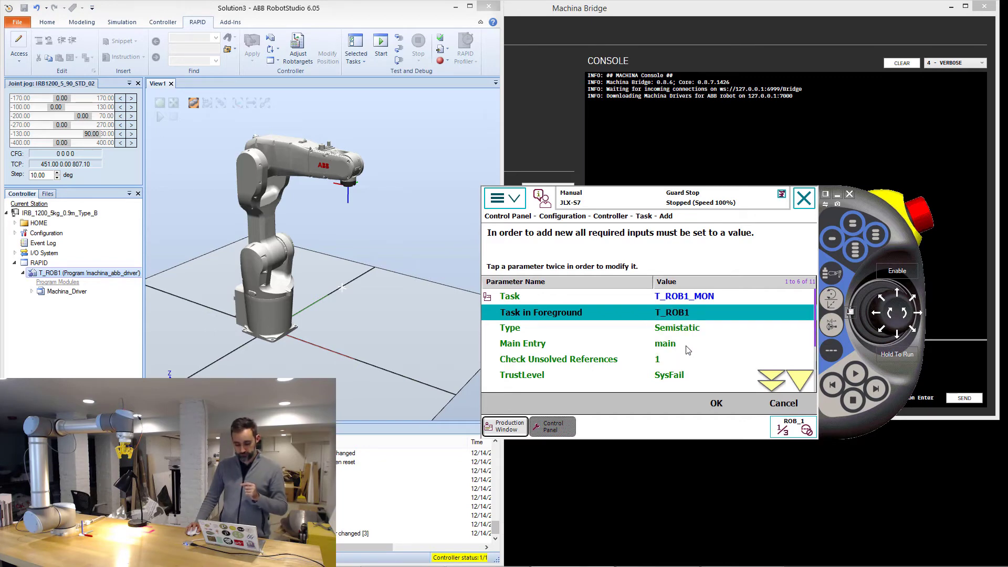
left_click(676, 328)
left_click(676, 328)
left_click(677, 348)
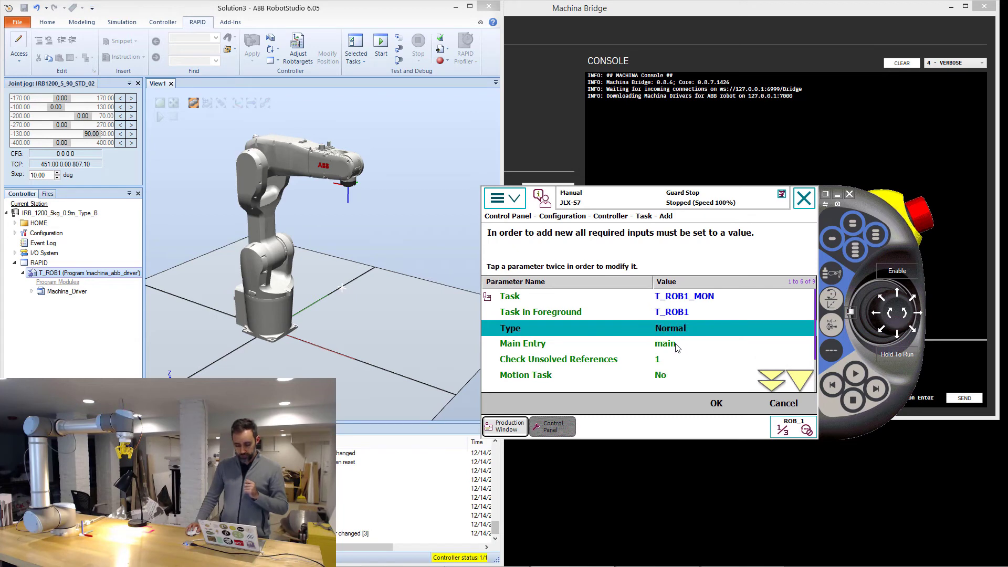
Leave Use Mechanical Unit Group empty and confirm adding the task.
left_click(798, 387)
left_click(797, 387)
left_click(798, 387)
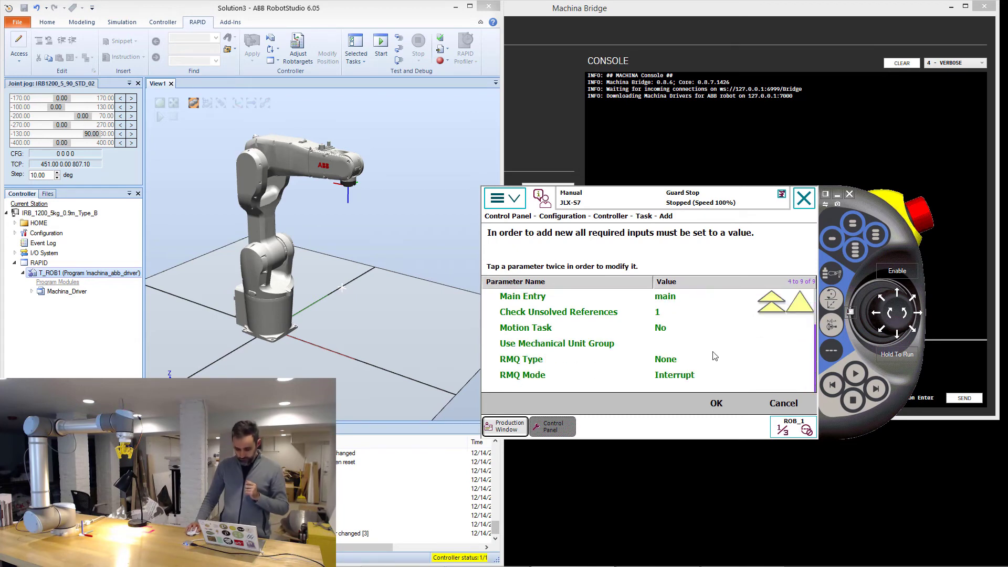
left_click(664, 347)
left_click(665, 348)
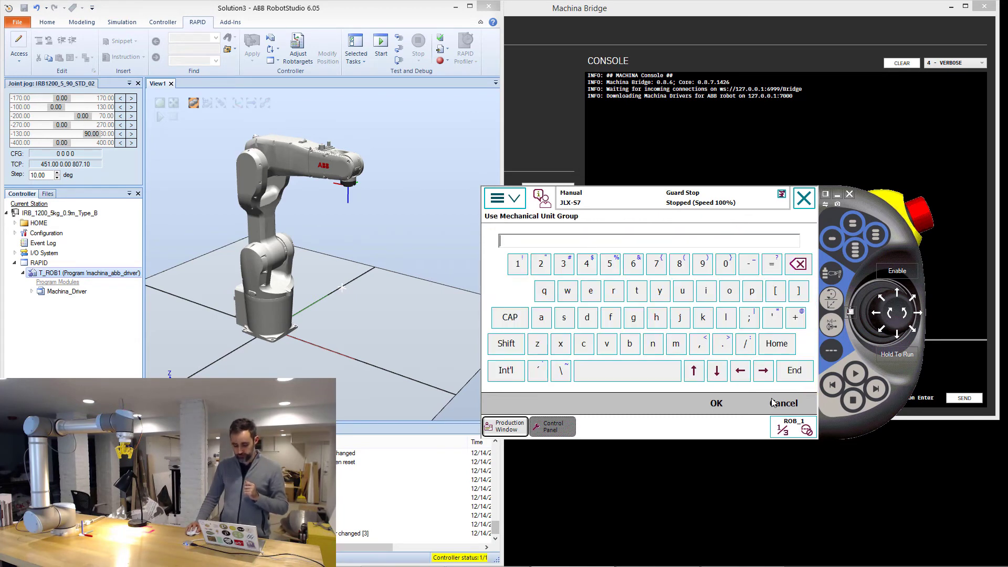
left_click(717, 404)
left_click(666, 342)
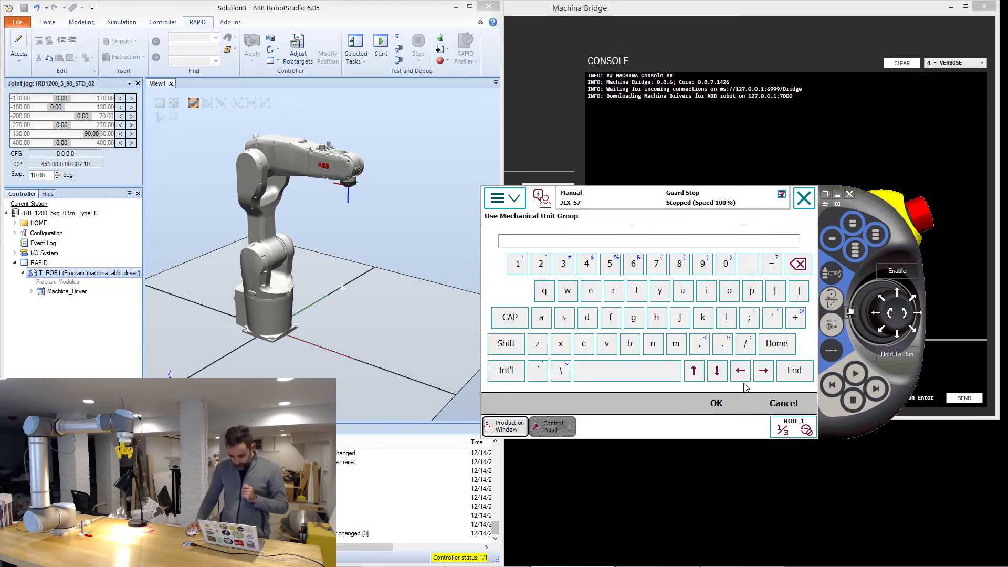
left_click(730, 405)
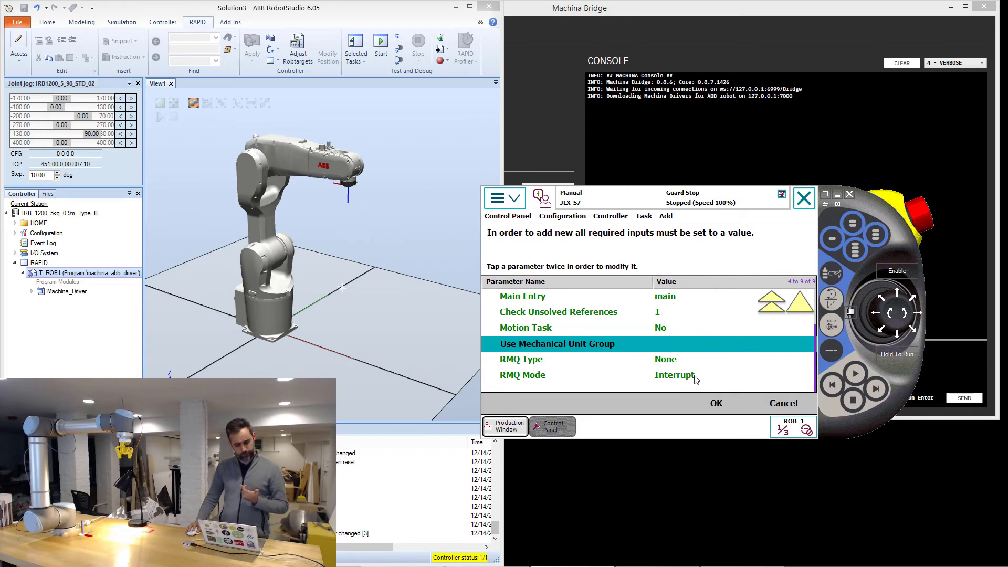
left_click(717, 404)
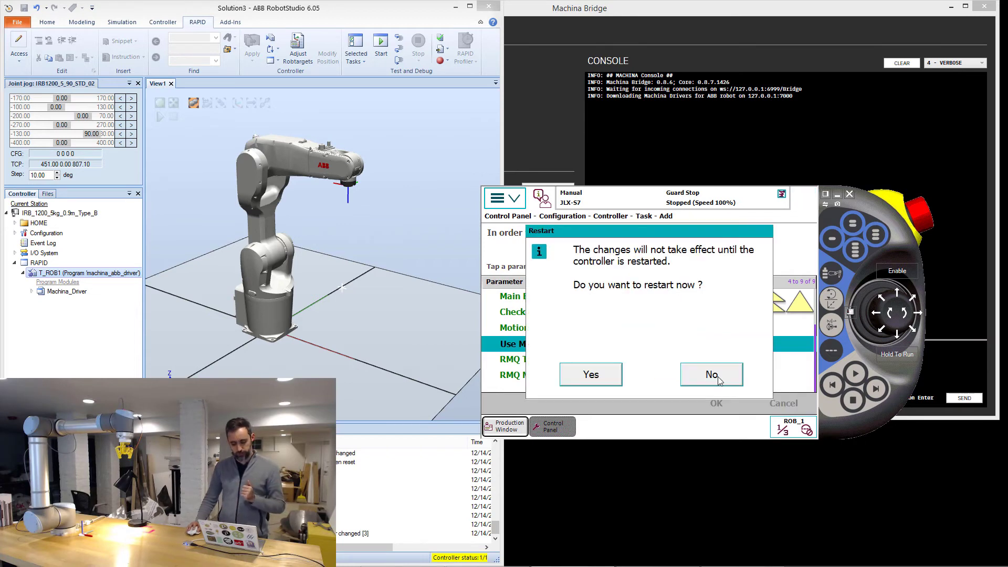
Restart the virtual controller and reopen the virtual FlexPendant from the Controller tab.
left_click(610, 375)
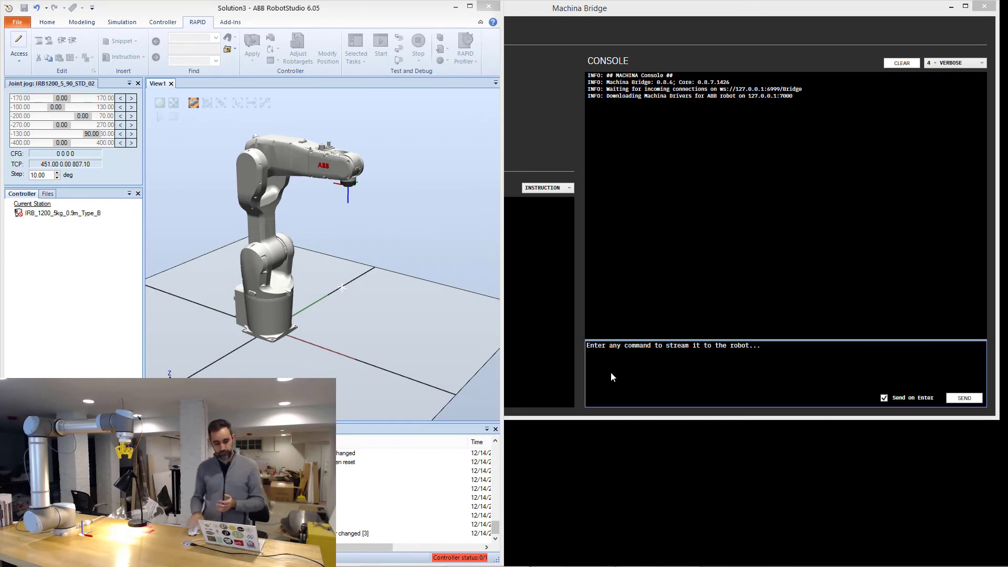
left_click(178, 23)
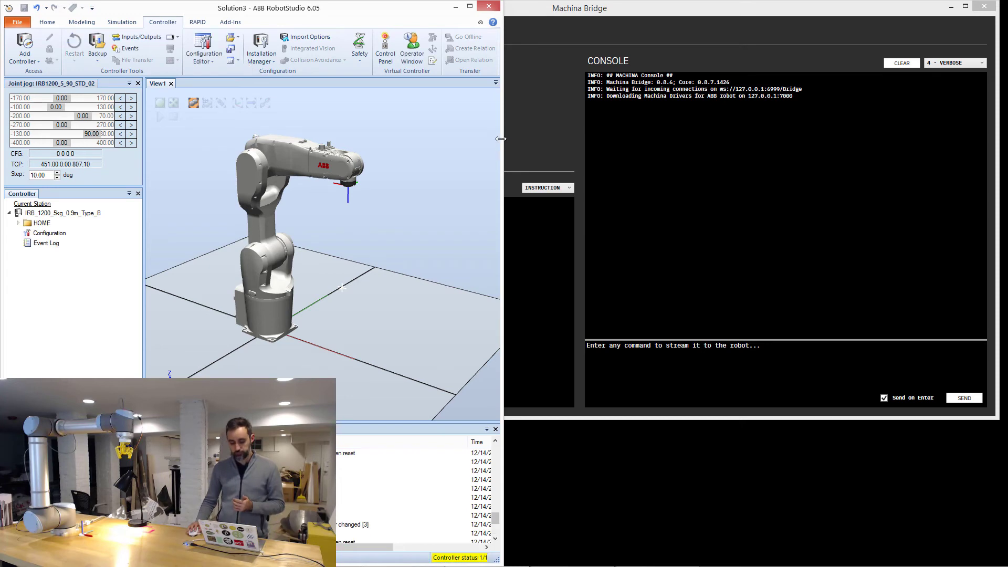
left_click_drag(503, 143, 623, 143)
left_click(225, 37)
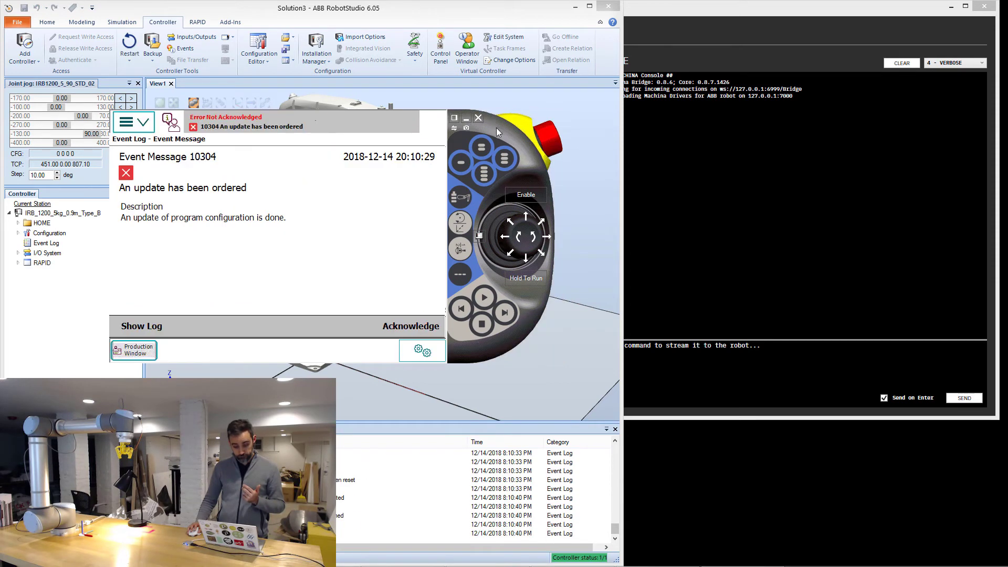
Acknowledge the update event and load machina_abb_monitor.pgf into the T_ROB1_MON task.
left_click(395, 330)
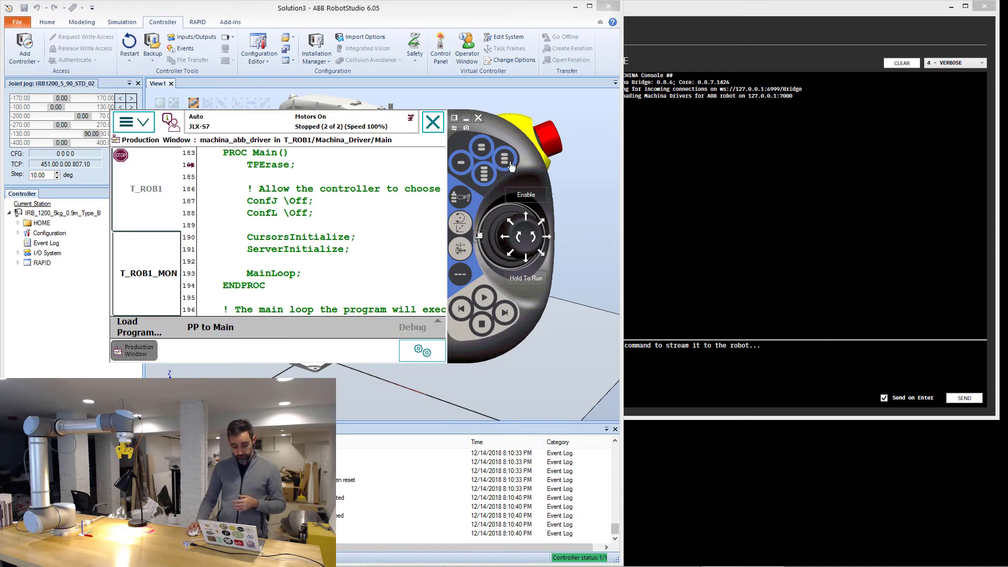
left_click_drag(563, 136, 779, 121)
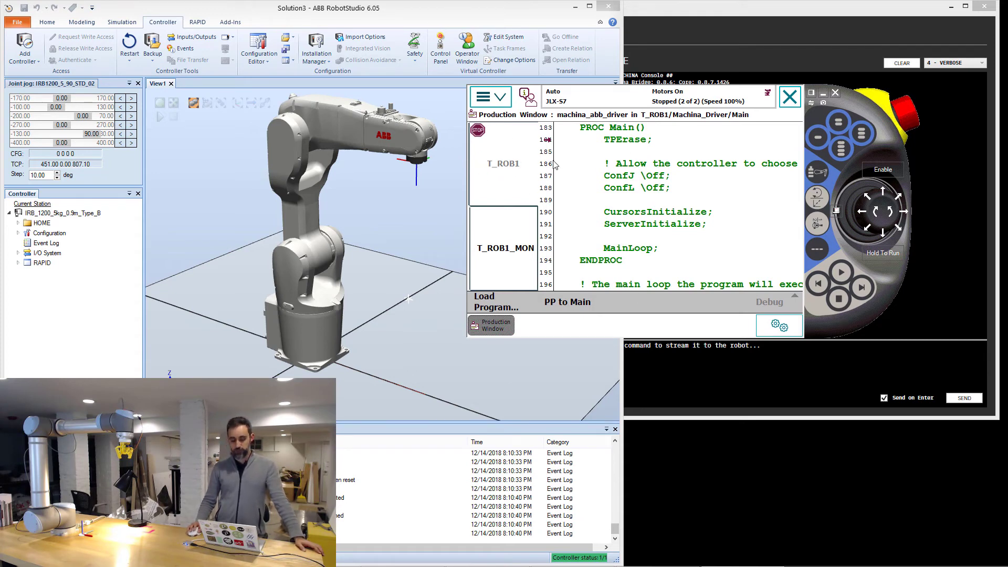
left_click(484, 251)
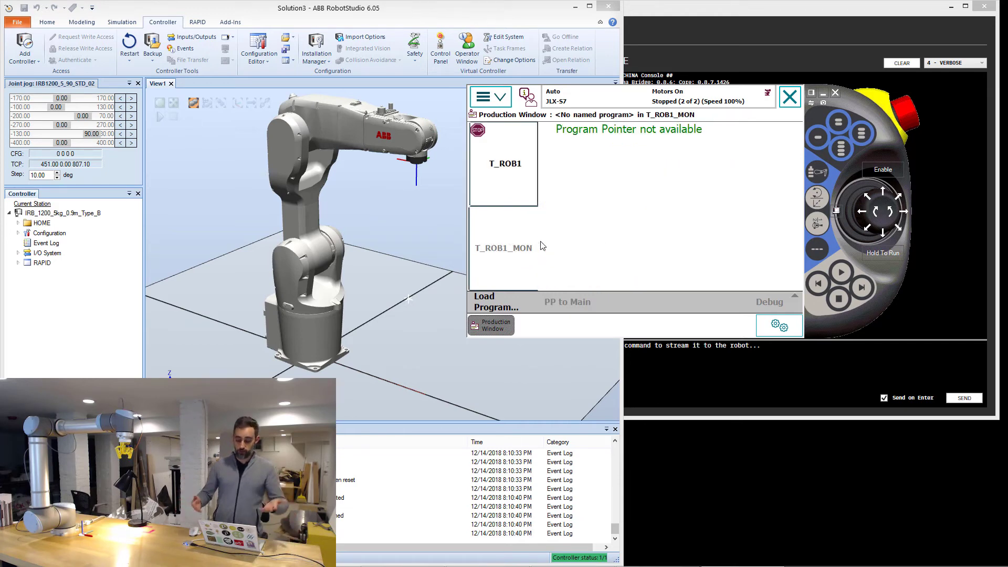
left_click(486, 302)
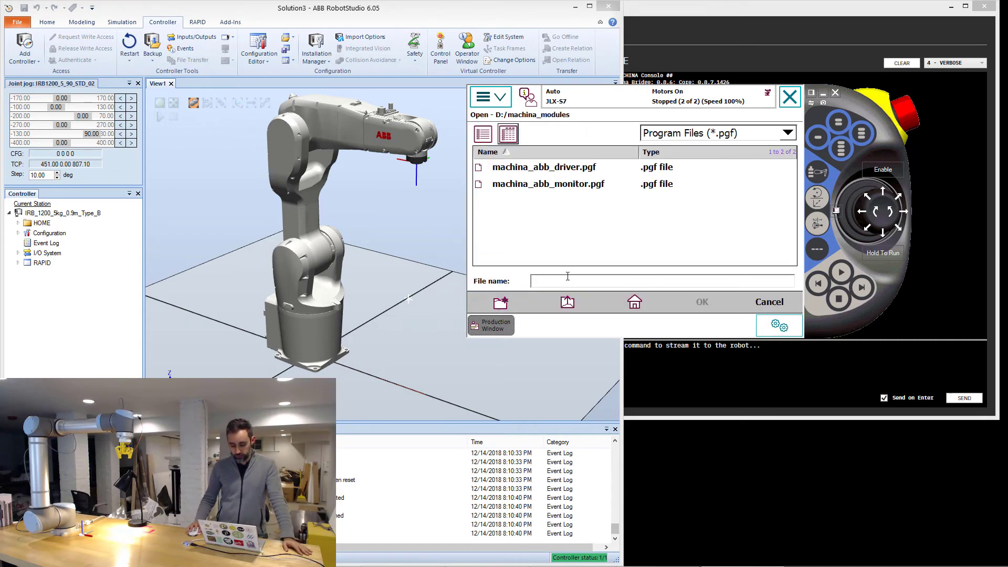
double_click(603, 186)
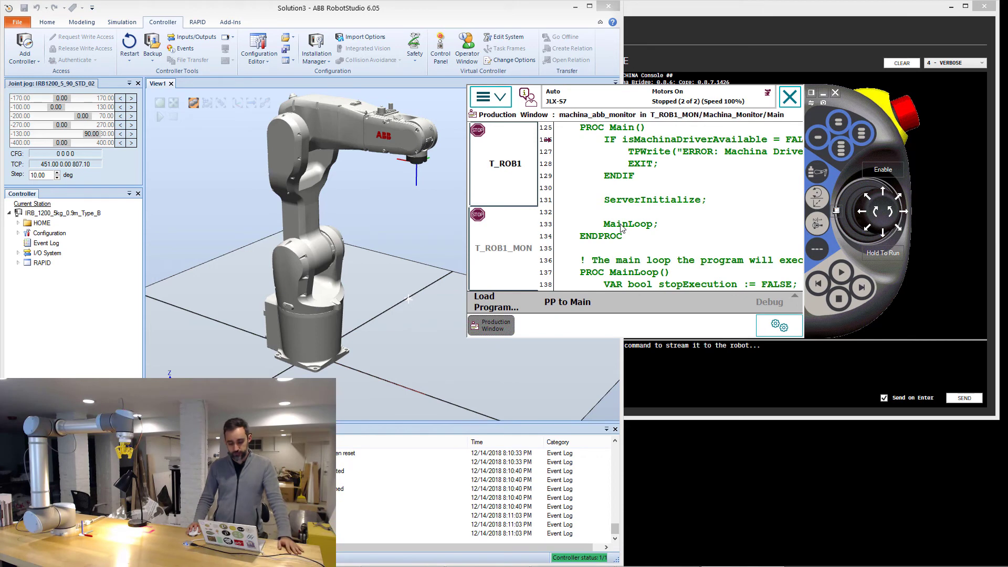
Move the program pointer to Main in all tasks and start both tasks running.
left_click(574, 303)
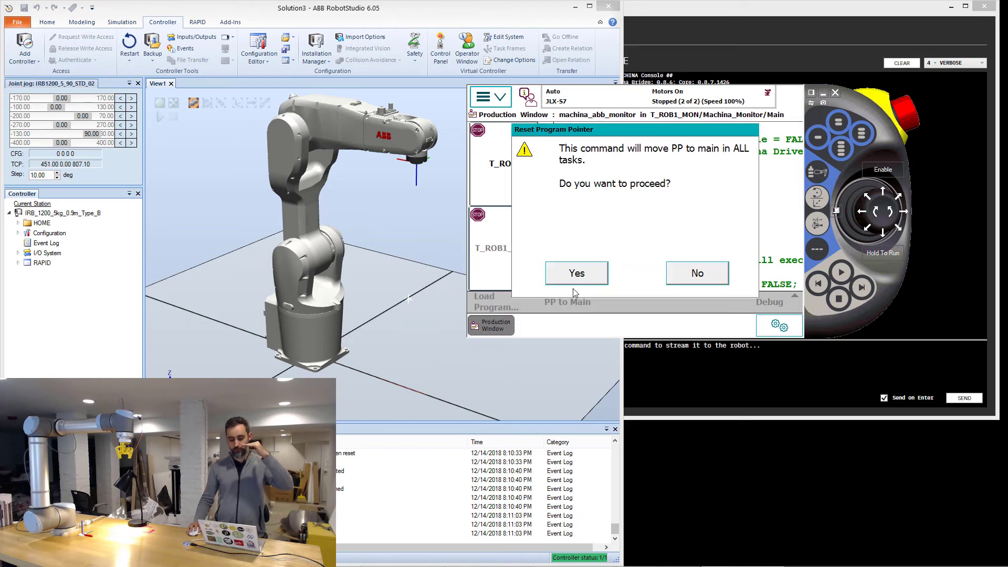
left_click(575, 278)
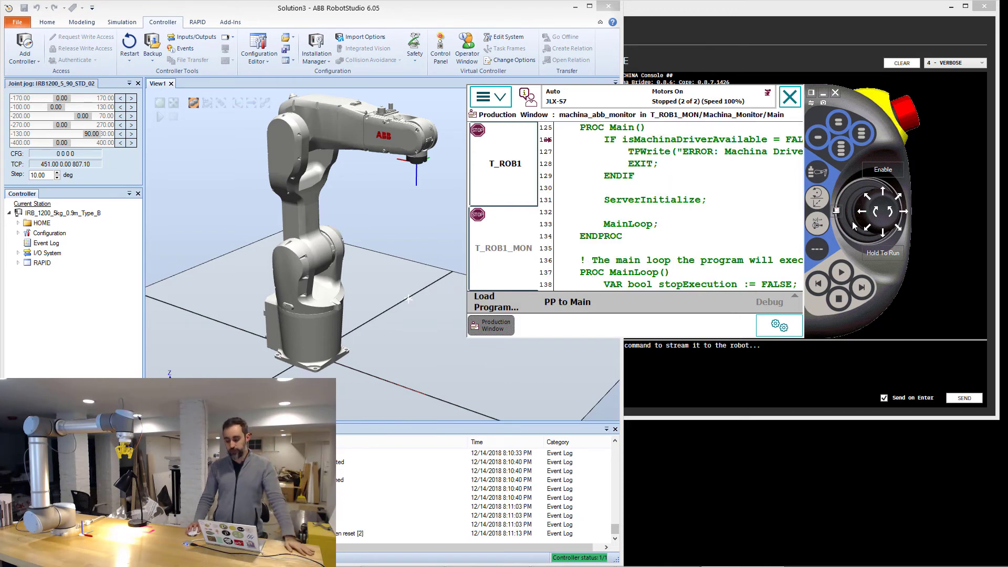
left_click(841, 272)
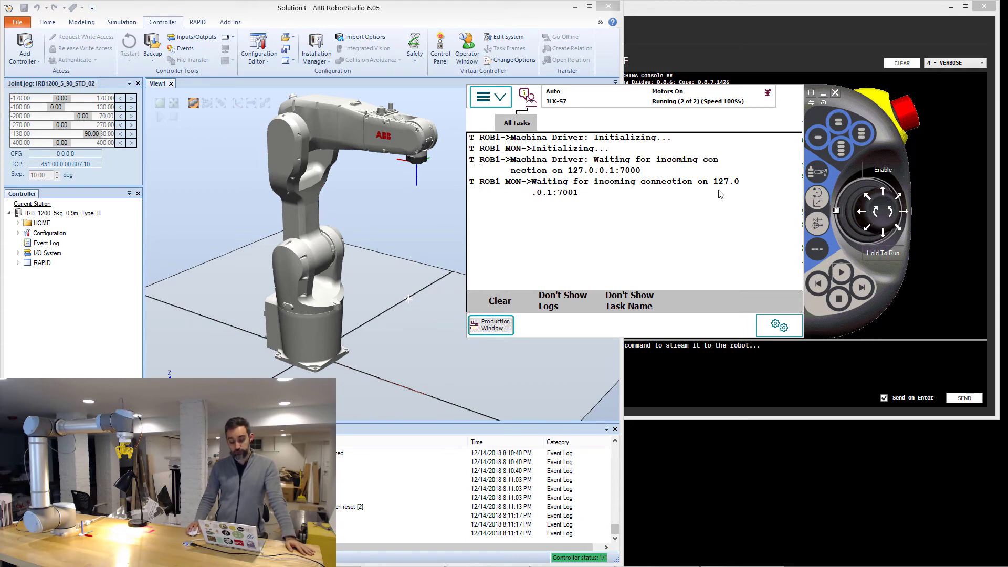
Snap Machina Bridge to the right half, move the FlexPendant aside, and connect to 127.0.0.1:7000.
left_click(752, 14)
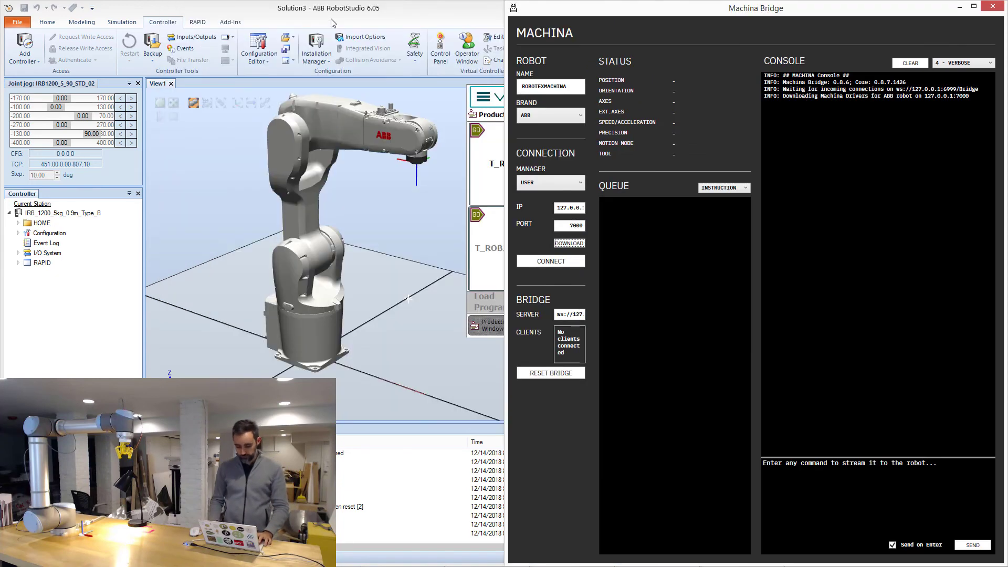
key("super+Right")
left_click(455, 11)
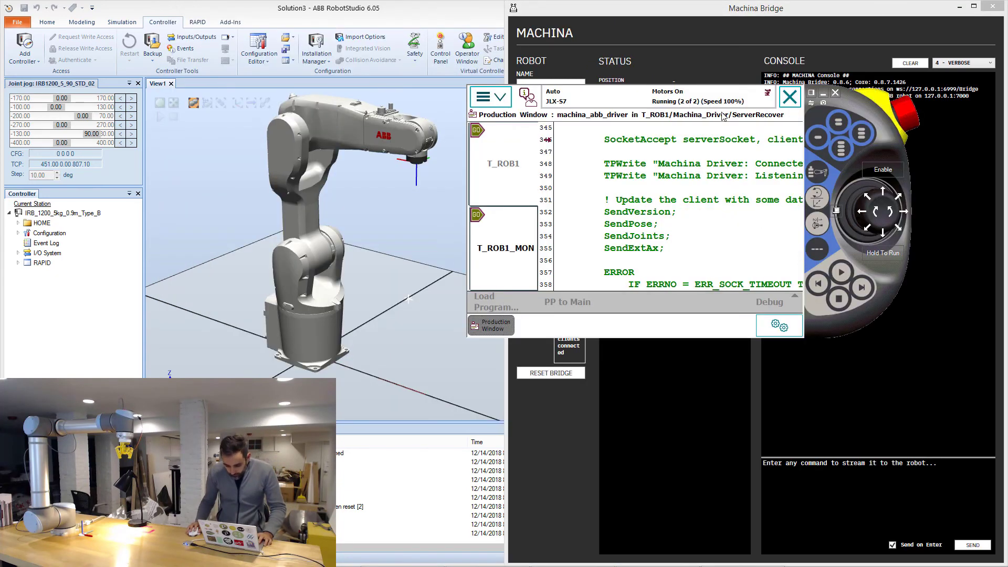
left_click_drag(857, 152, 413, 342)
left_click(551, 261)
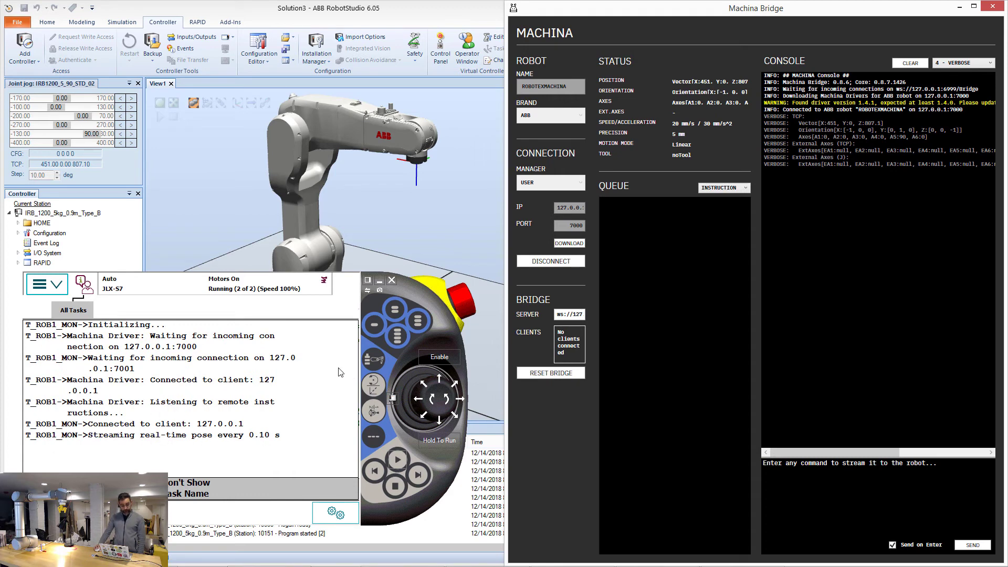
left_click(878, 504)
Send Move(0,0,-200) to the robot and set console logging to 5 - DEBUG.
type("Move")
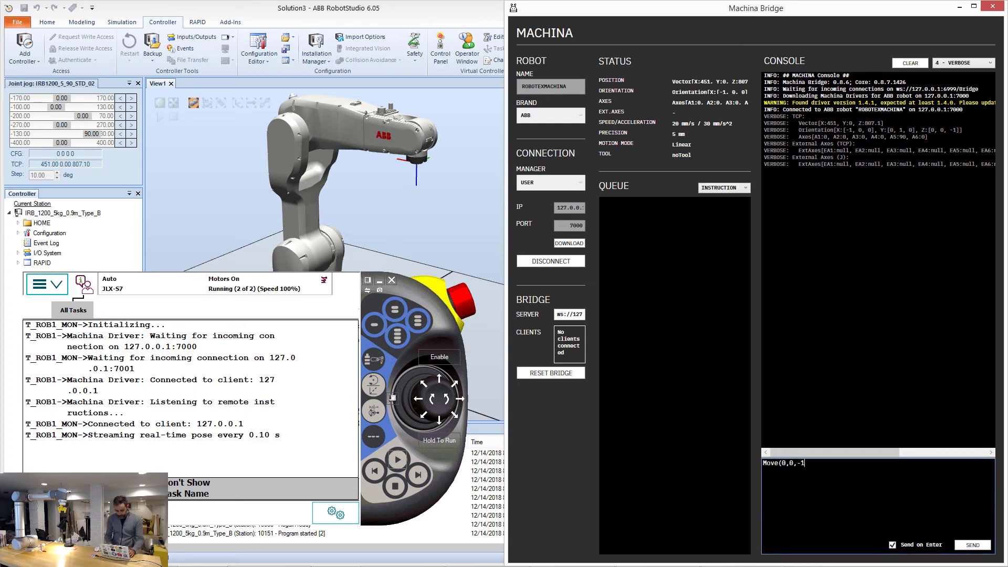
type("(0,0,-200);")
key("Return")
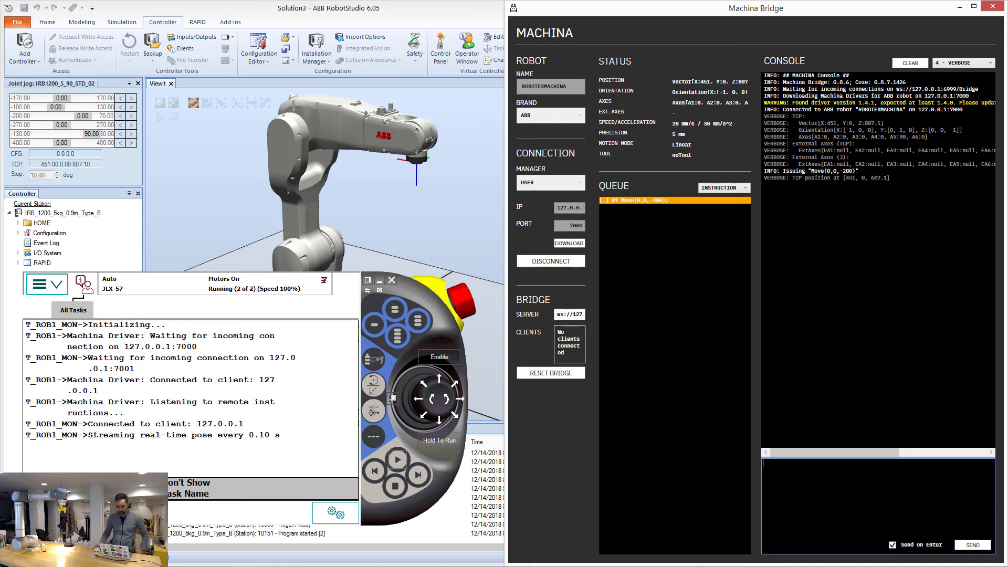
left_click(951, 64)
left_click(953, 126)
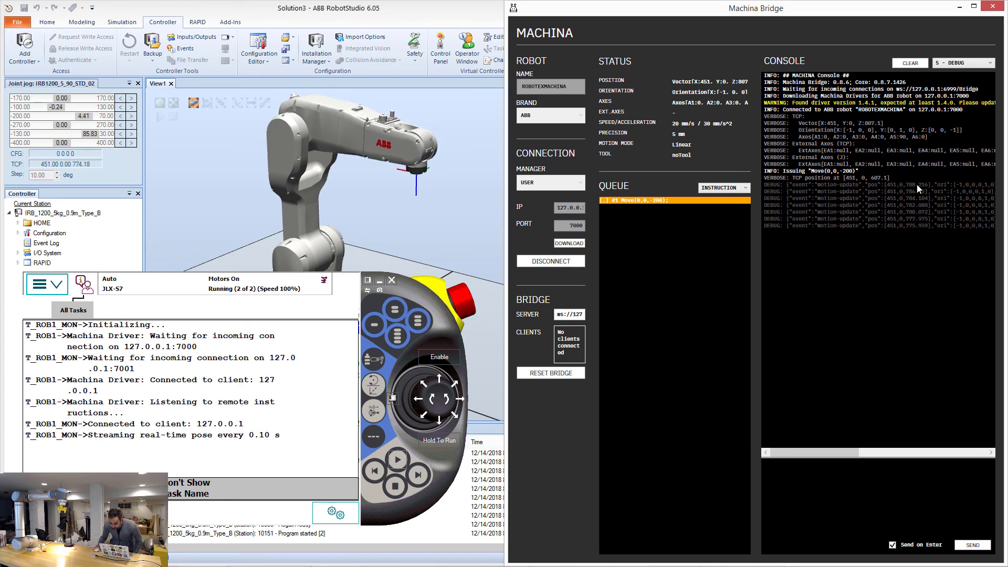
mouse_move(840, 452)
left_mouse_down()
mouse_move(960, 444)
mouse_move(821, 456)
left_mouse_up()
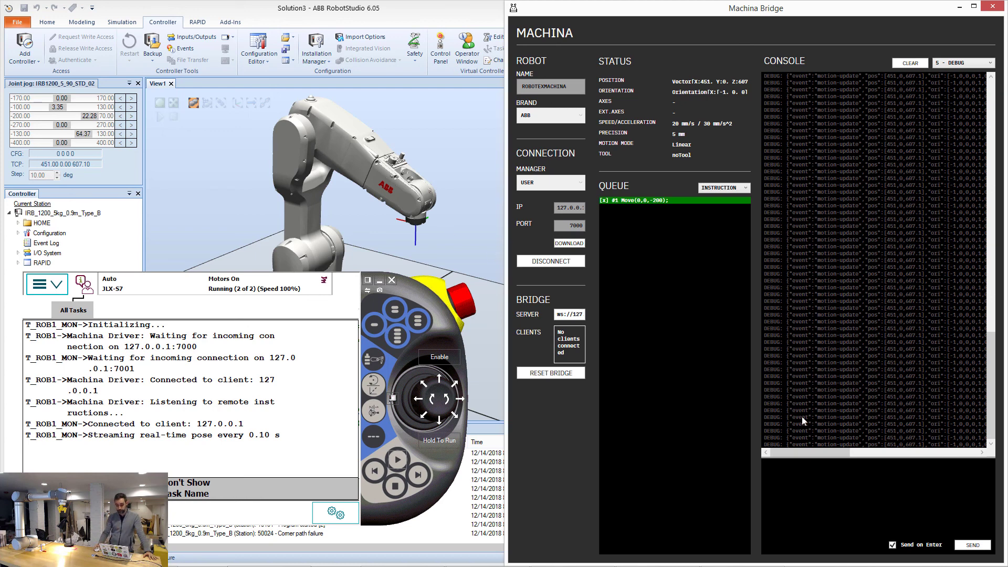
Disconnect and reconnect to the robot, then send Move(0,0,100) to raise the tool.
left_click(565, 257)
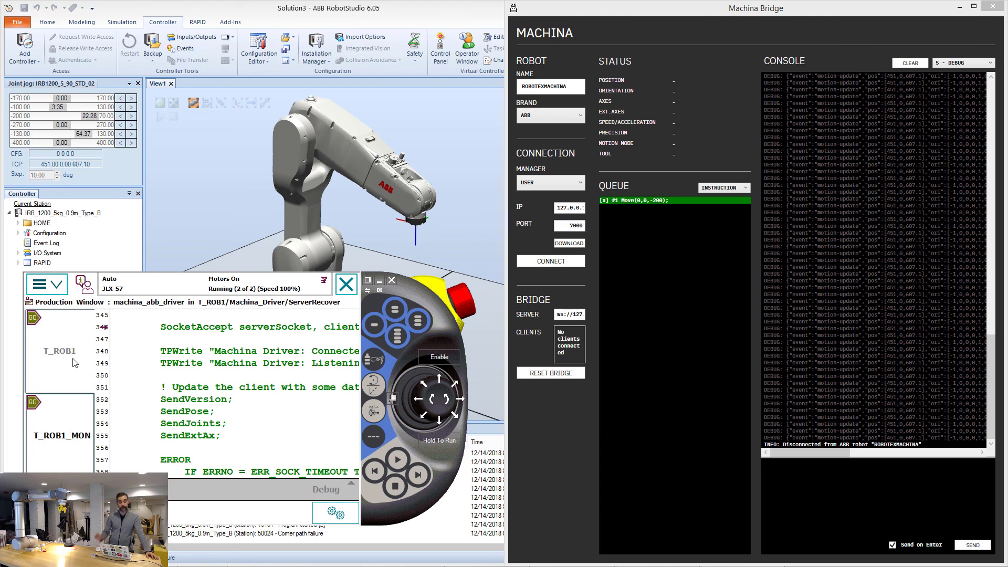
left_click(558, 265)
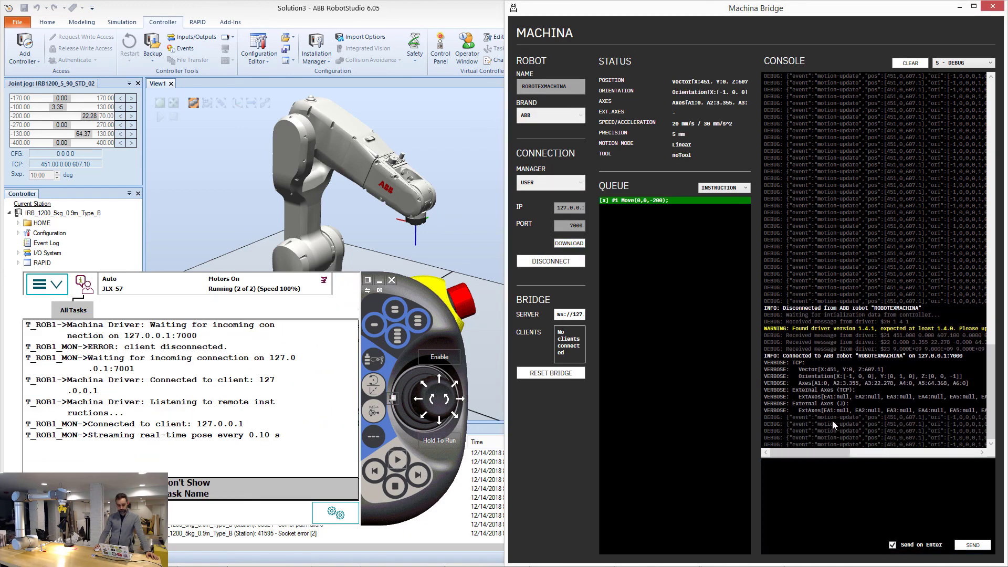
type("Move(")
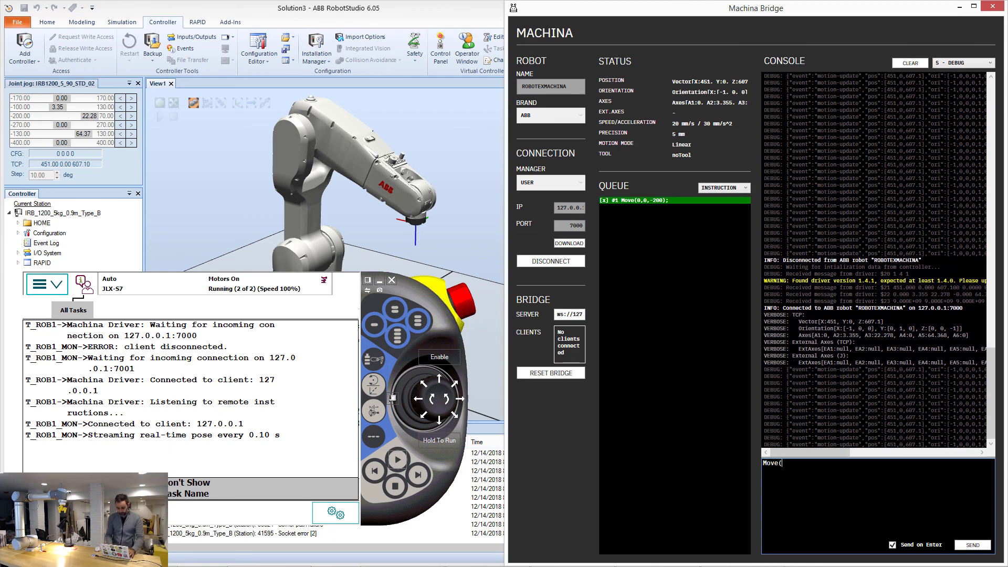
type("0,0,100)")
key("Return")
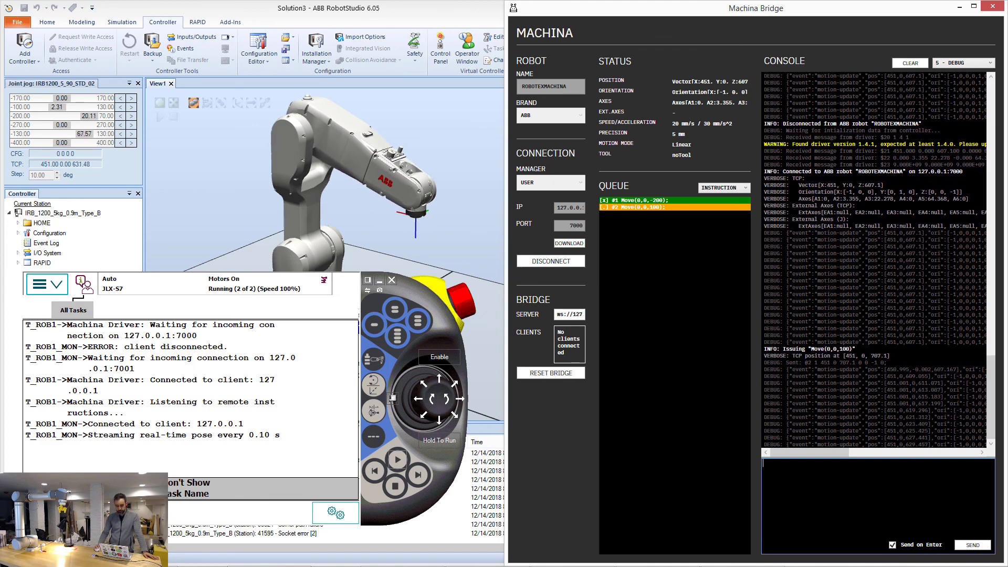
left_click_drag(416, 284, 467, 289)
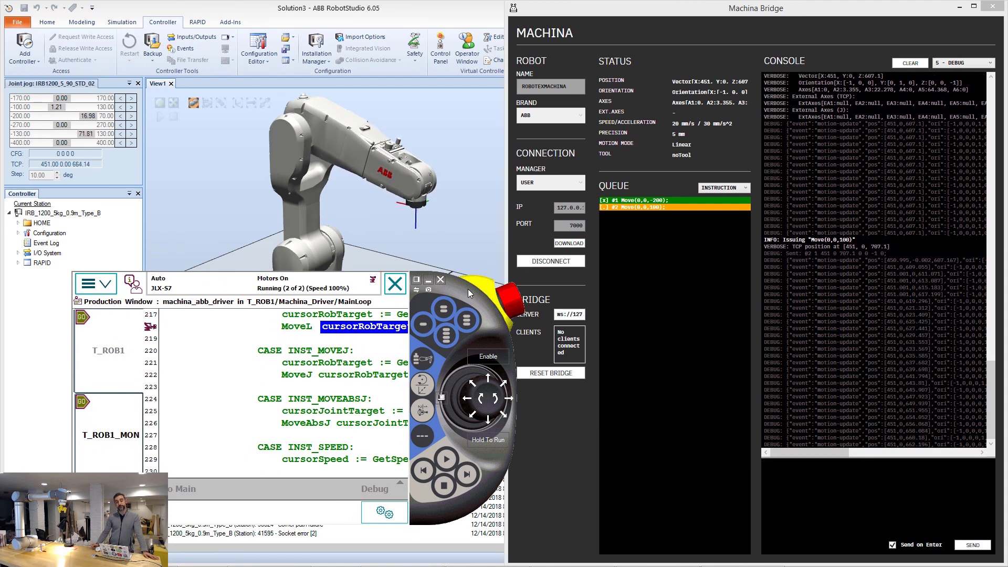